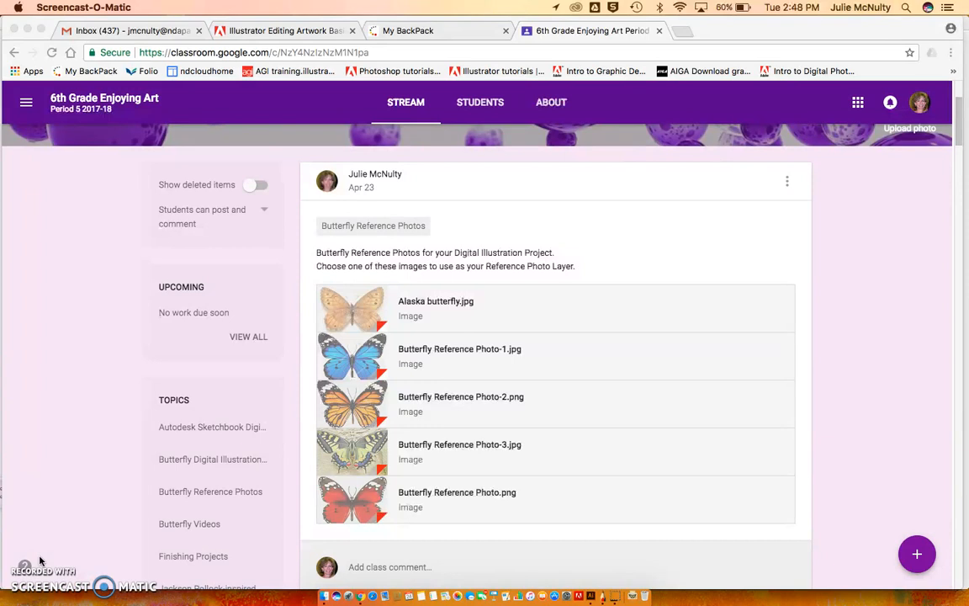
Open Alaska butterfly.jpg from the Butterfly Reference Photos post in a new window and download it.
{"action": "left_click", "coordinate": [194, 530]}
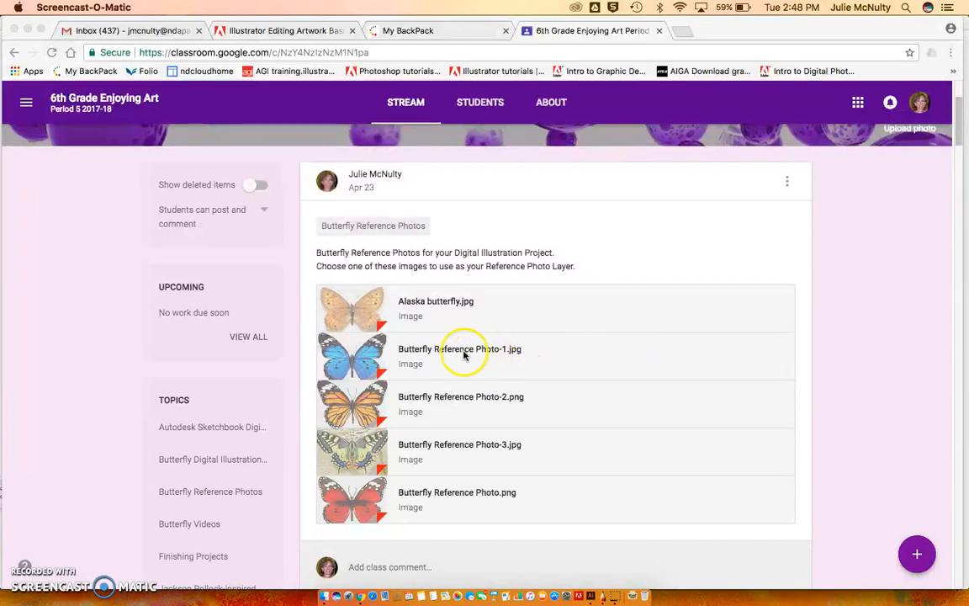
{"action": "left_click", "coordinate": [435, 303]}
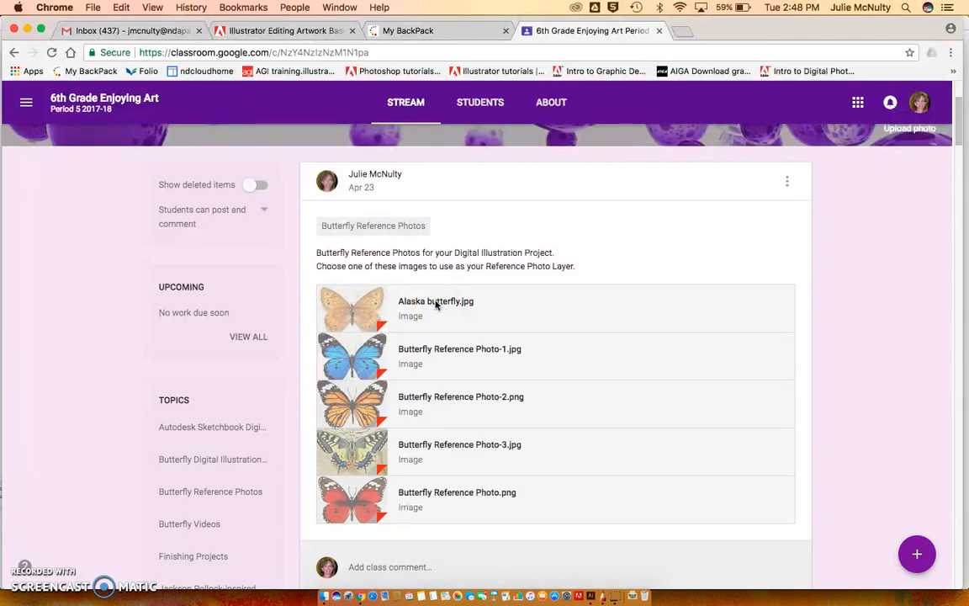
{"action": "left_click", "coordinate": [442, 305]}
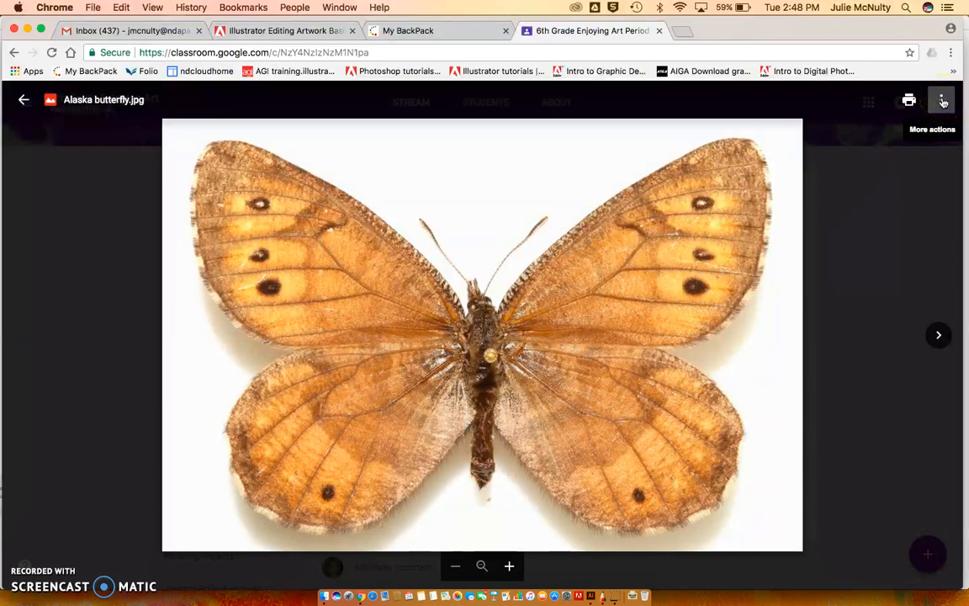
{"action": "left_click", "coordinate": [944, 101]}
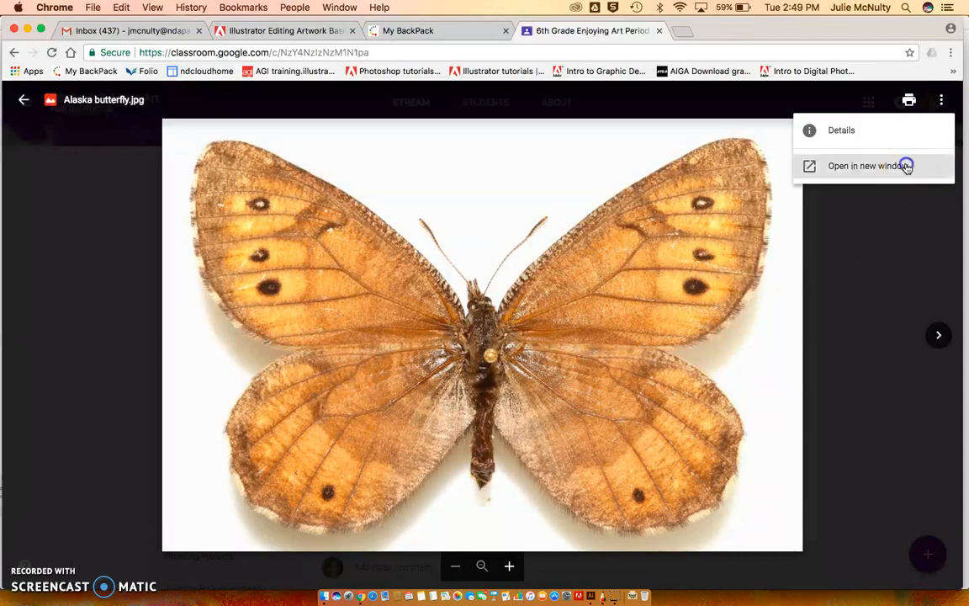
{"action": "left_click", "coordinate": [905, 167]}
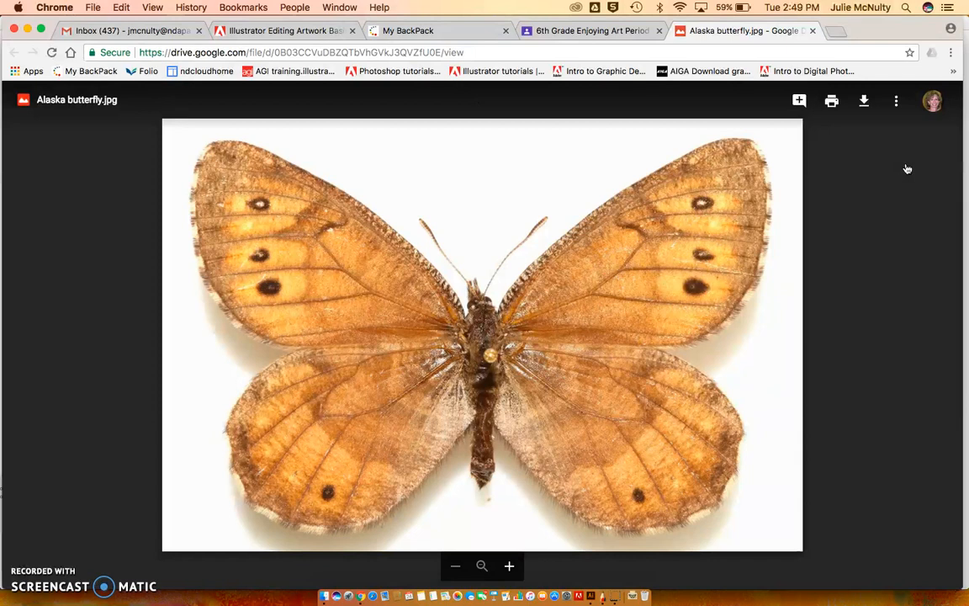
{"action": "left_click", "coordinate": [865, 101]}
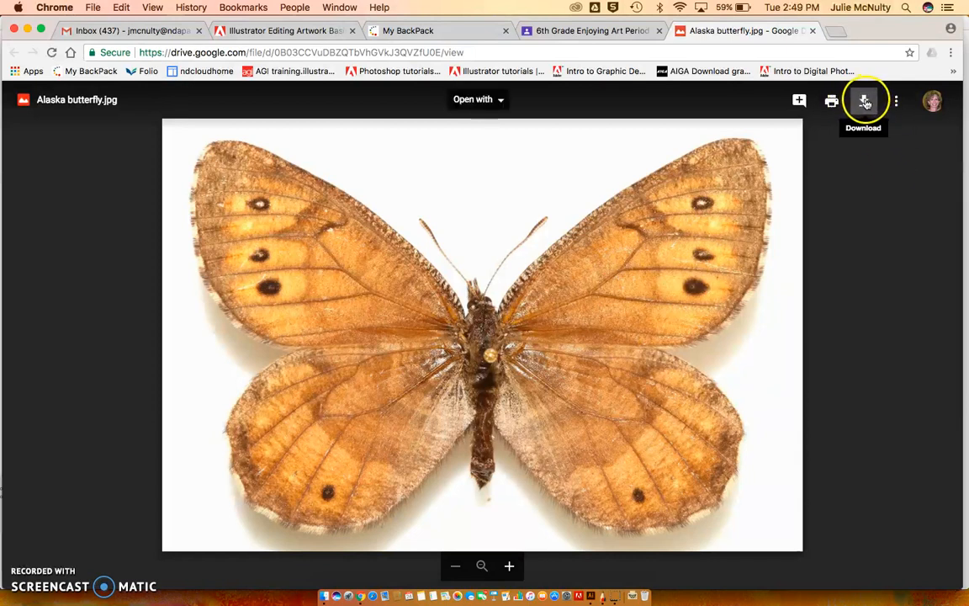
{"action": "left_click", "coordinate": [865, 101]}
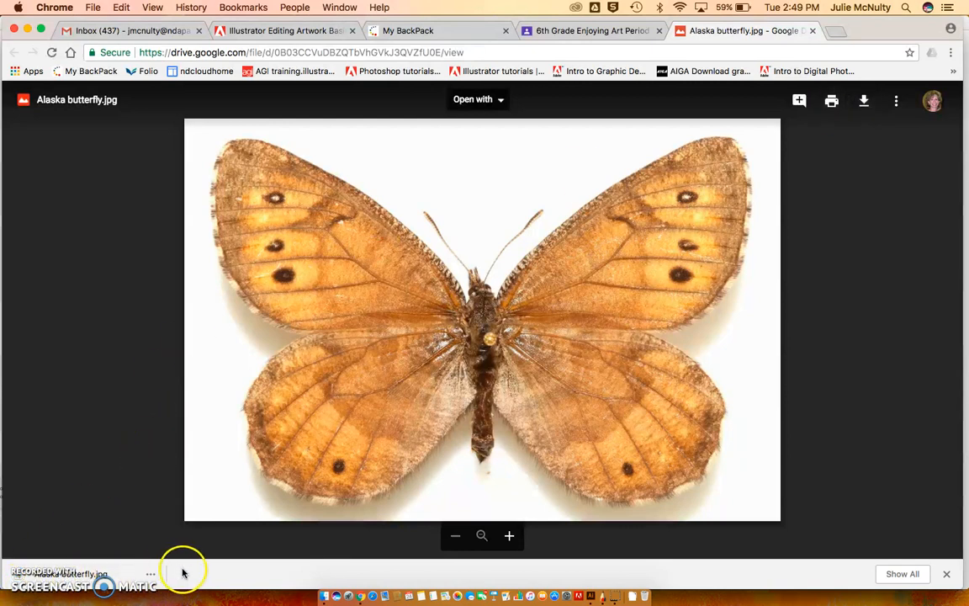
Locate the downloaded Alaska butterfly.jpg in Finder and copy it into the teacher's personal ART folder.
{"action": "left_click", "coordinate": [151, 575]}
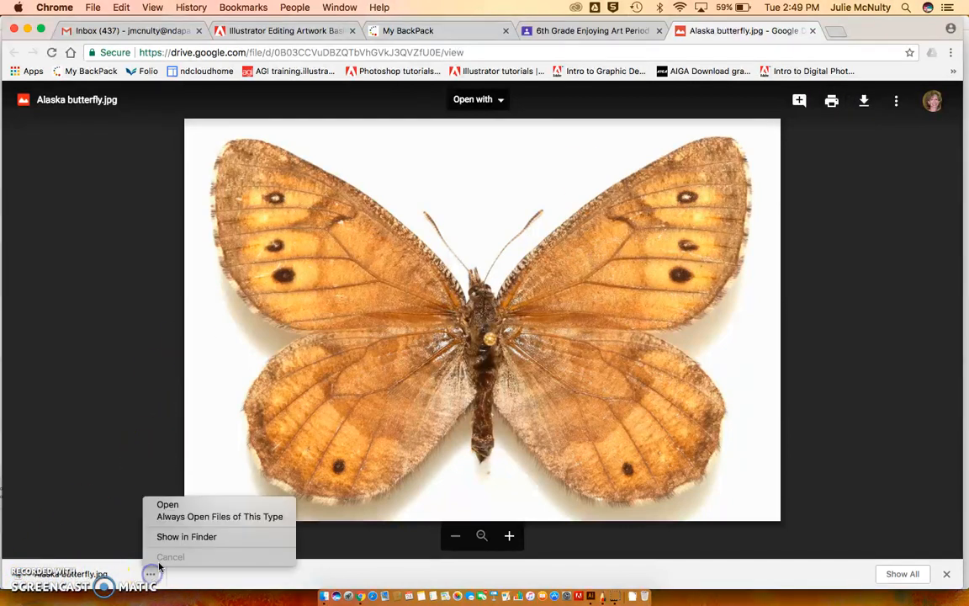
{"action": "left_click", "coordinate": [208, 538]}
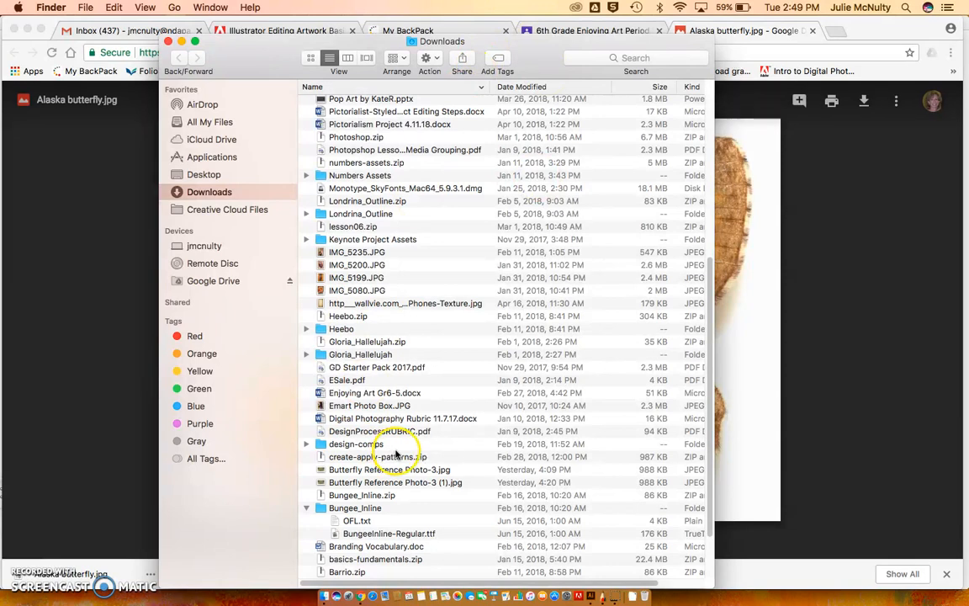
{"action": "scroll", "coordinate": [396, 458], "scroll_direction": "up", "scroll_amount": 2}
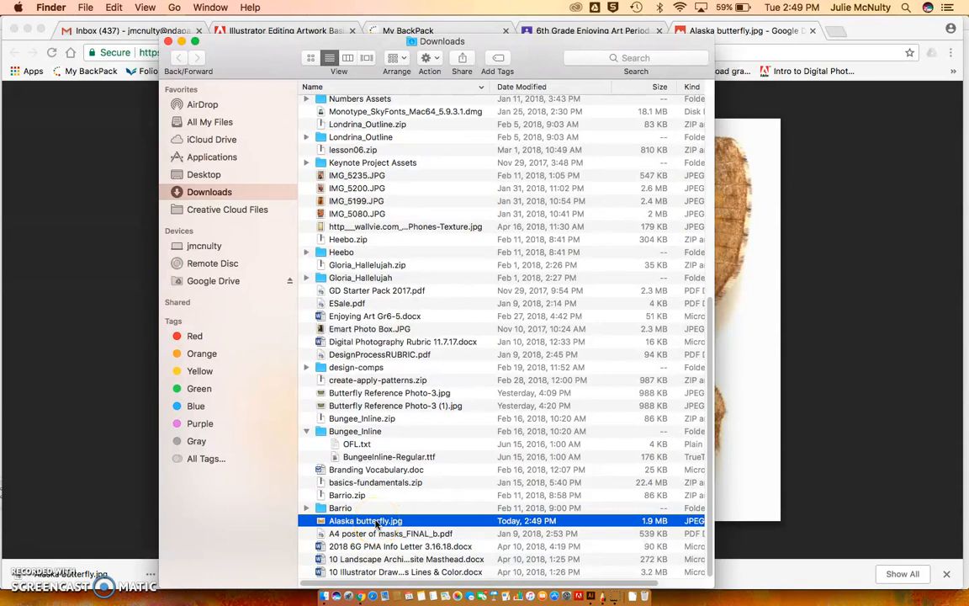
{"action": "left_click_drag", "start_coordinate": [376, 523], "coordinate": [383, 231]}
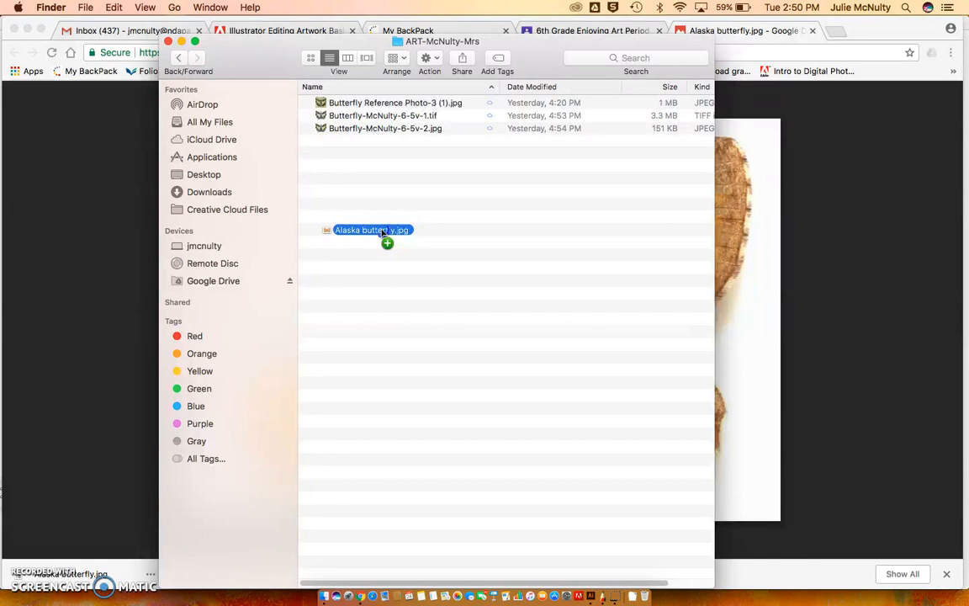
{"action": "left_click_drag", "start_coordinate": [382, 232], "coordinate": [379, 165]}
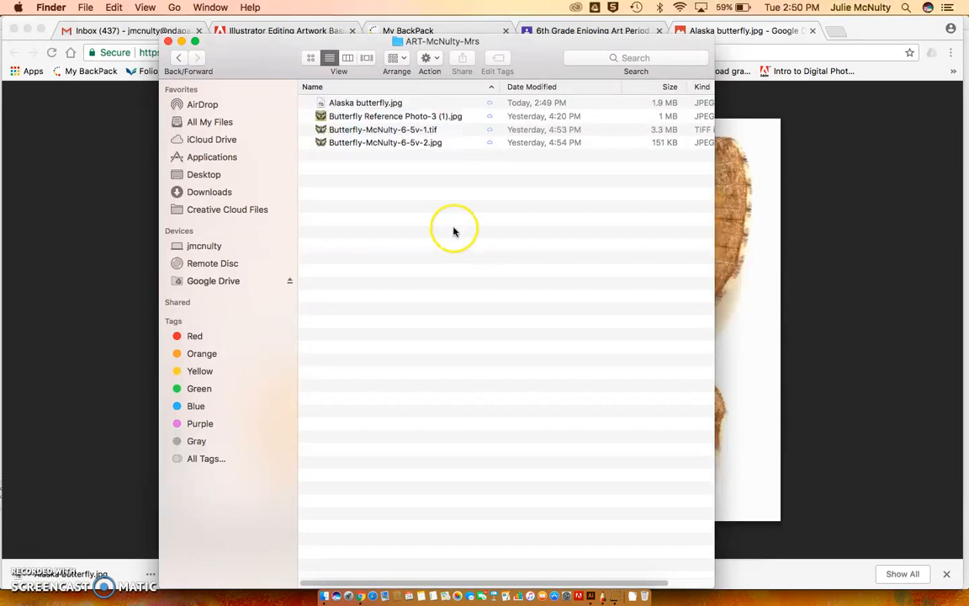
Switch to SketchBook and arrange the Copic Library, layer list and toolbar around the edges of the blank canvas.
{"action": "left_click", "coordinate": [603, 595]}
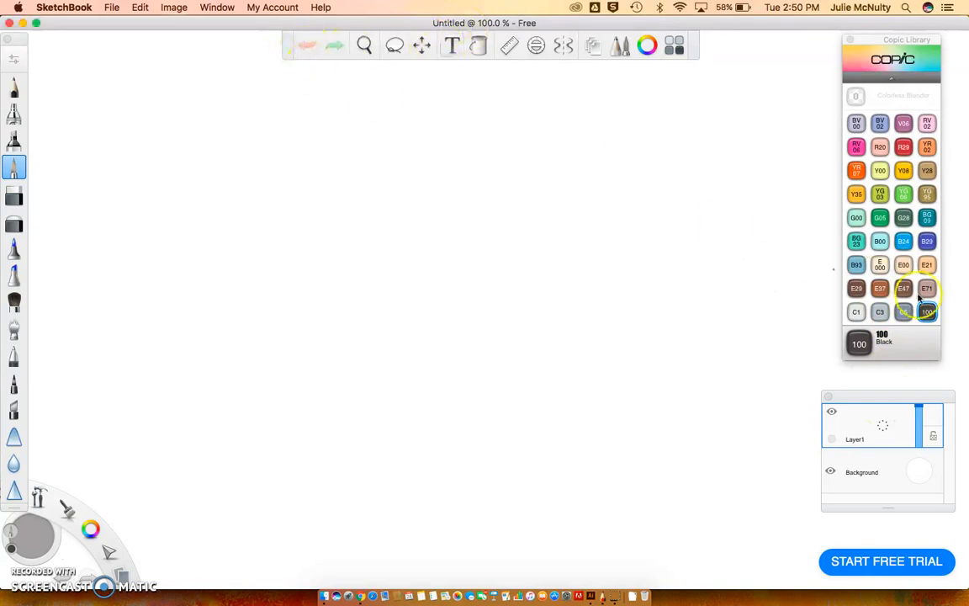
{"action": "mouse_move", "coordinate": [885, 396]}
{"action": "left_mouse_down"}
{"action": "mouse_move", "coordinate": [844, 395]}
{"action": "mouse_move", "coordinate": [719, 340]}
{"action": "mouse_move", "coordinate": [894, 386]}
{"action": "mouse_move", "coordinate": [890, 395]}
{"action": "left_mouse_up"}
{"action": "left_click_drag", "start_coordinate": [874, 37], "coordinate": [892, 44]}
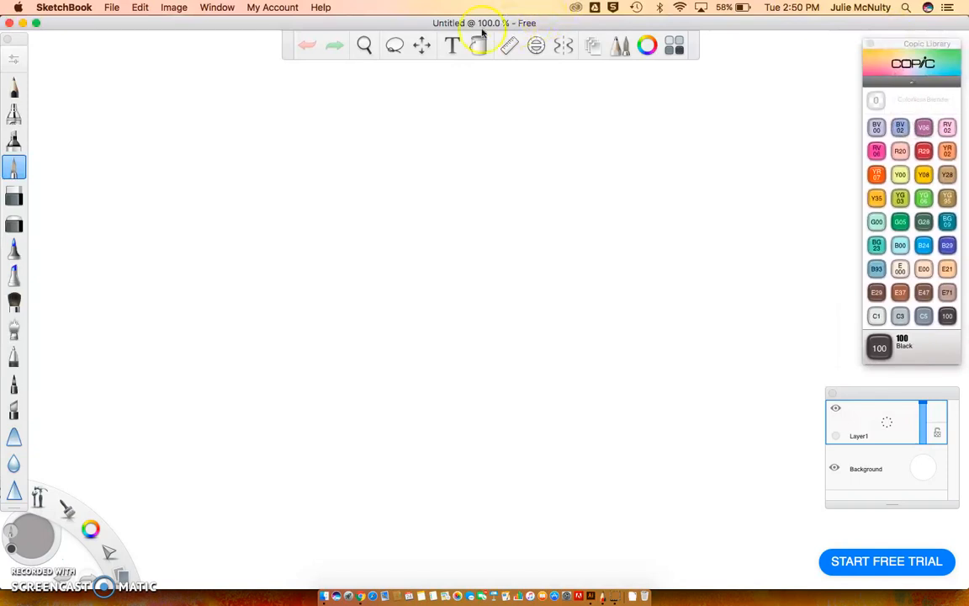
{"action": "mouse_move", "coordinate": [314, 43]}
{"action": "left_mouse_down"}
{"action": "mouse_move", "coordinate": [124, 37]}
{"action": "mouse_move", "coordinate": [264, 75]}
{"action": "mouse_move", "coordinate": [300, 48]}
{"action": "left_mouse_up"}
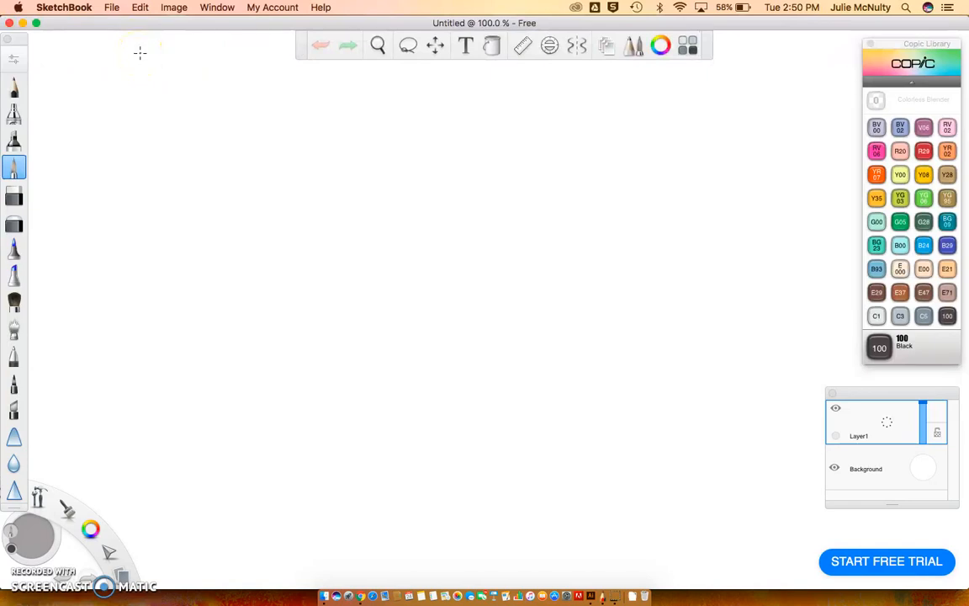
Set the page orientation to landscape in the page setup.
{"action": "left_click", "coordinate": [112, 7]}
{"action": "left_click", "coordinate": [131, 163]}
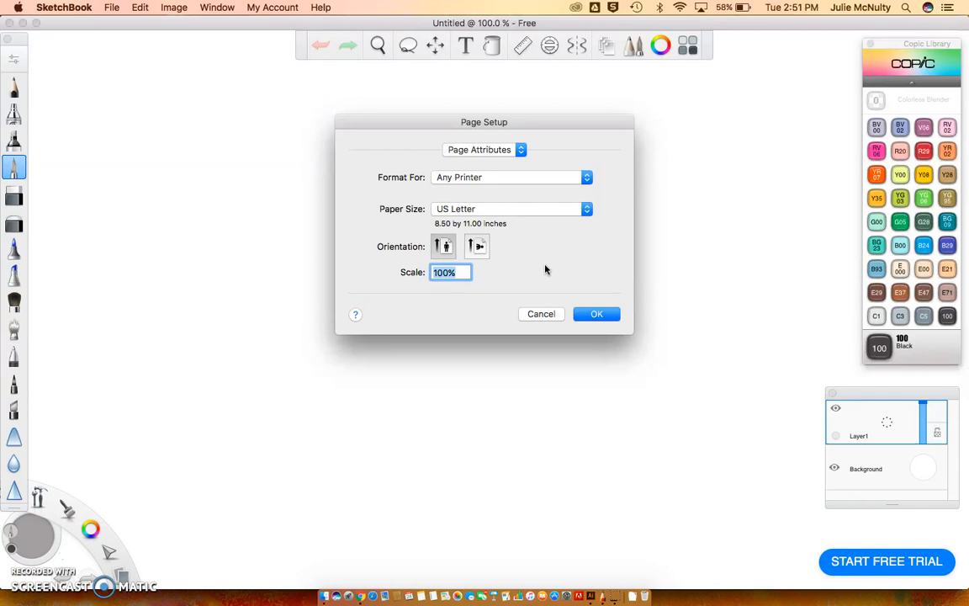
{"action": "left_click", "coordinate": [479, 246]}
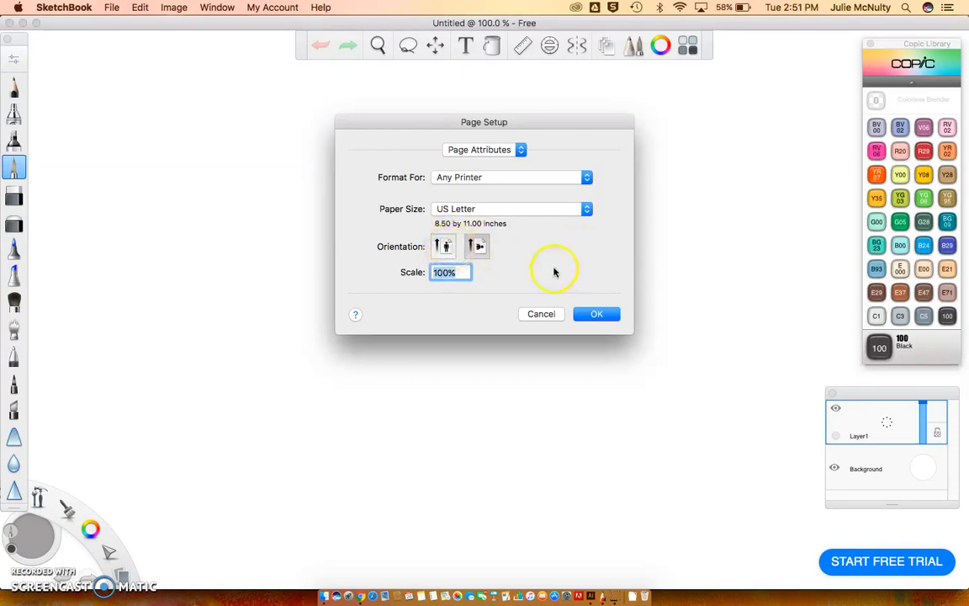
{"action": "left_click", "coordinate": [596, 314]}
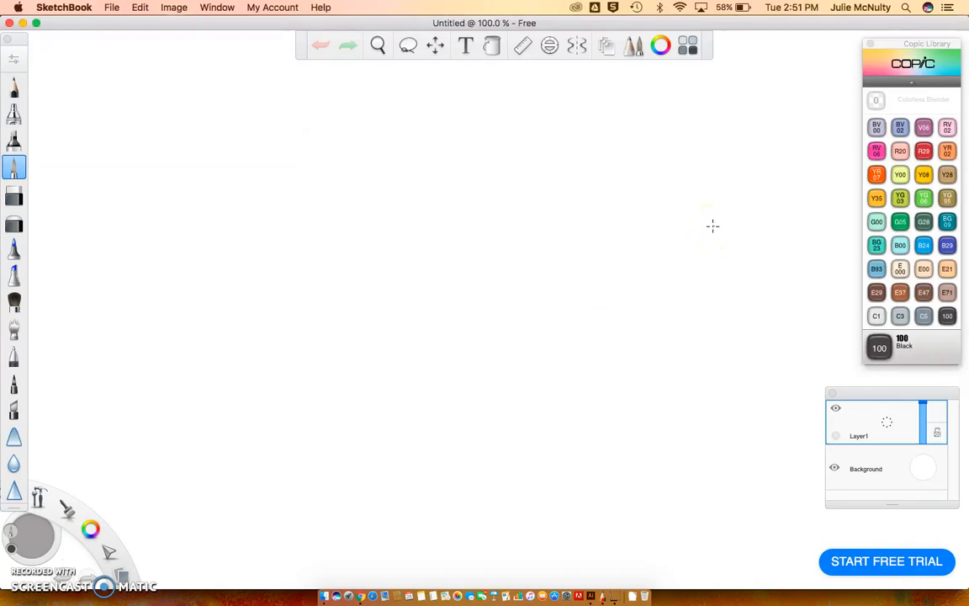
Open Alaska butterfly.jpg from the teacher's personal ART folder in SketchBook.
{"action": "left_click", "coordinate": [110, 10]}
{"action": "left_click", "coordinate": [123, 38]}
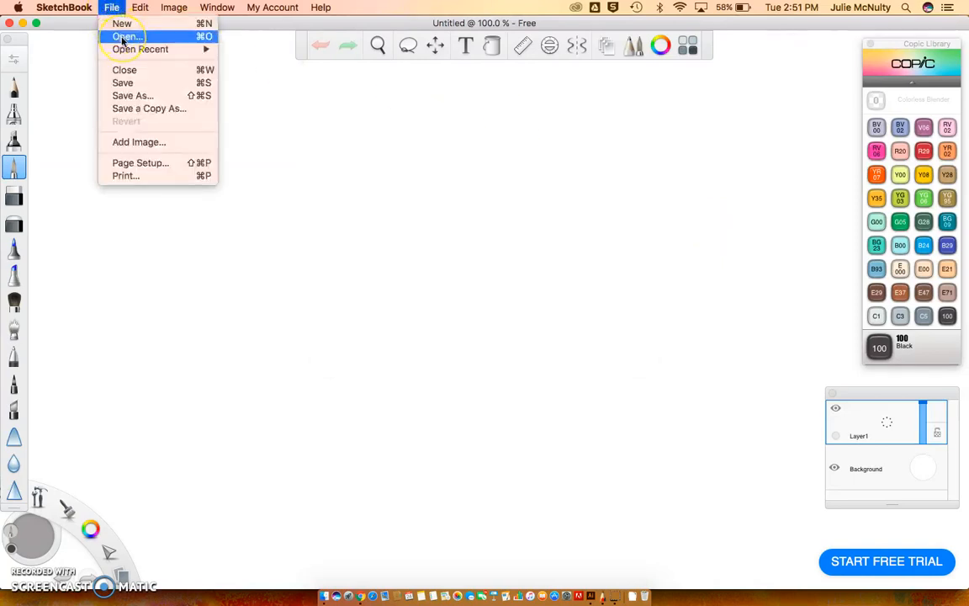
{"action": "left_click", "coordinate": [123, 39]}
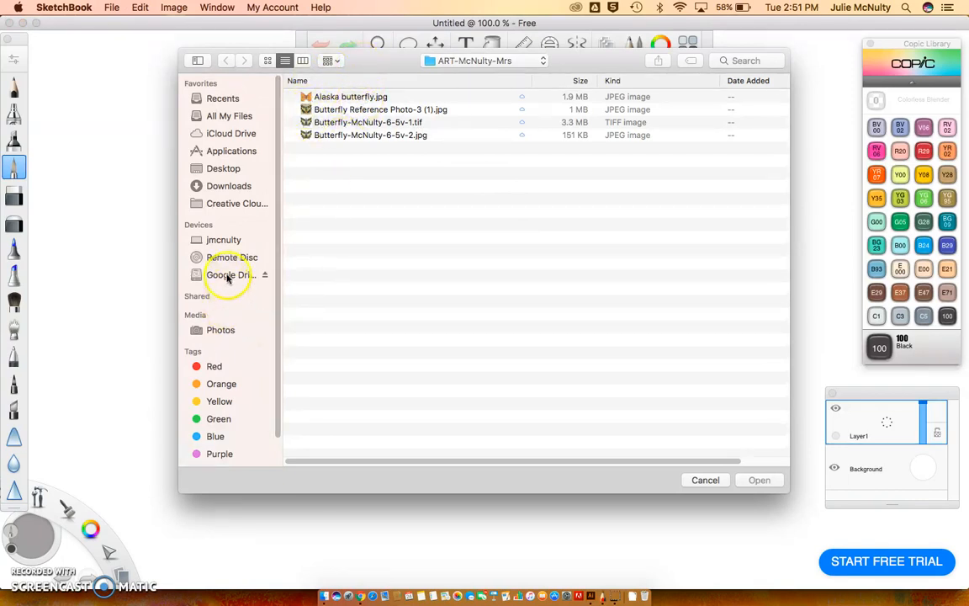
{"action": "left_click", "coordinate": [350, 100]}
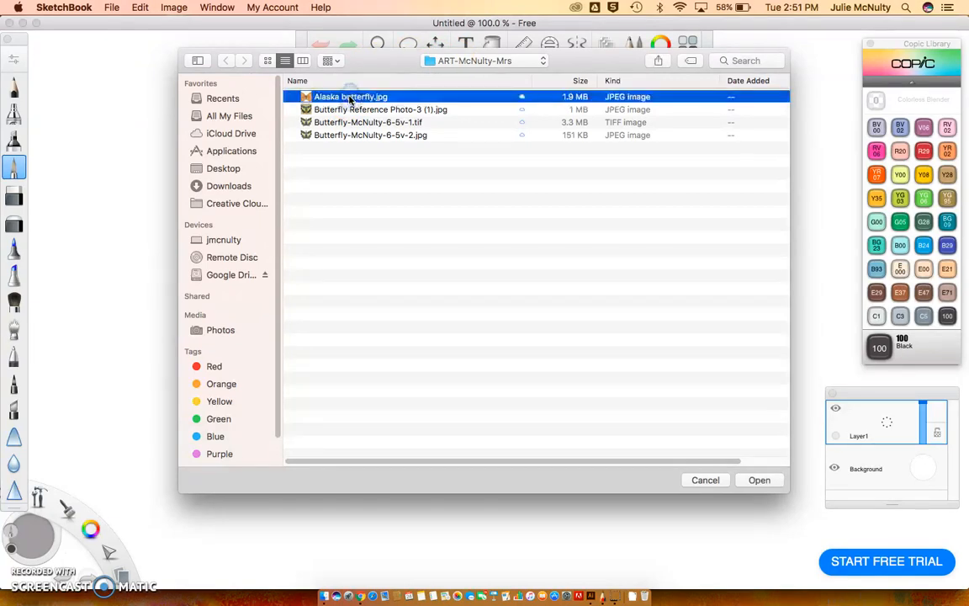
{"action": "left_click", "coordinate": [758, 480]}
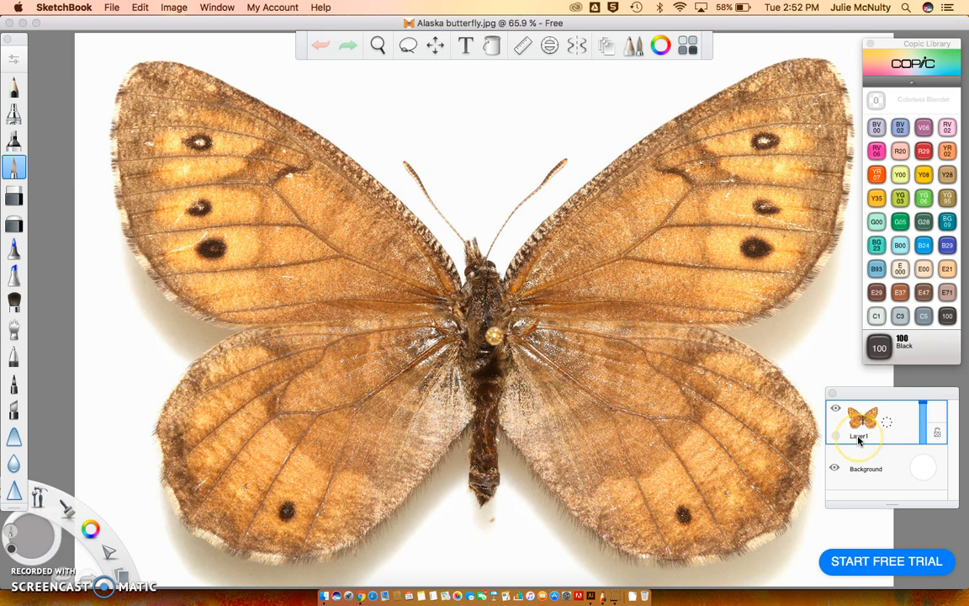
Rename the butterfly image's layer as Butterfly Reference Photo and lower its opacity to roughly half.
{"action": "left_click", "coordinate": [886, 426]}
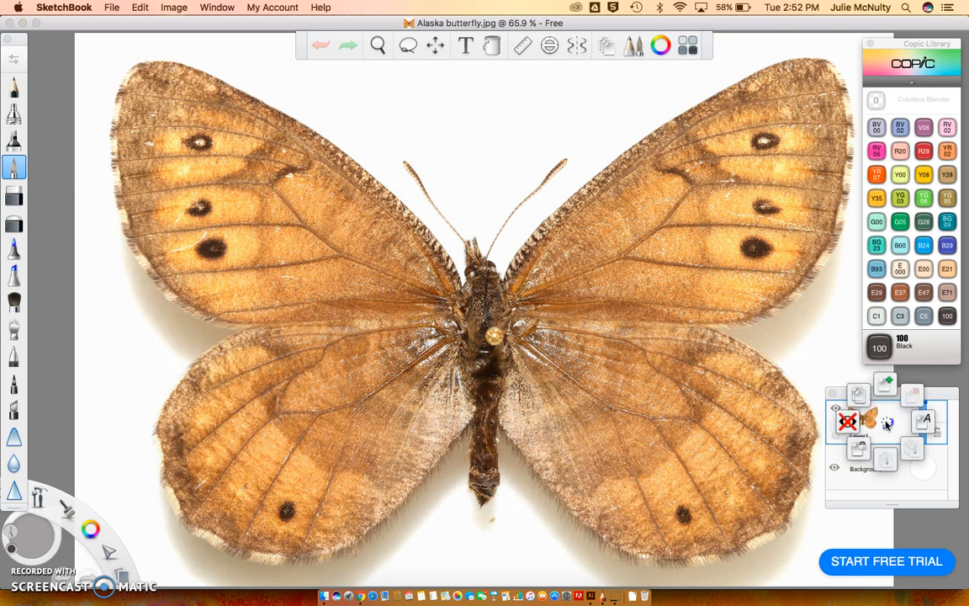
{"action": "left_click_drag", "start_coordinate": [886, 422], "coordinate": [928, 423]}
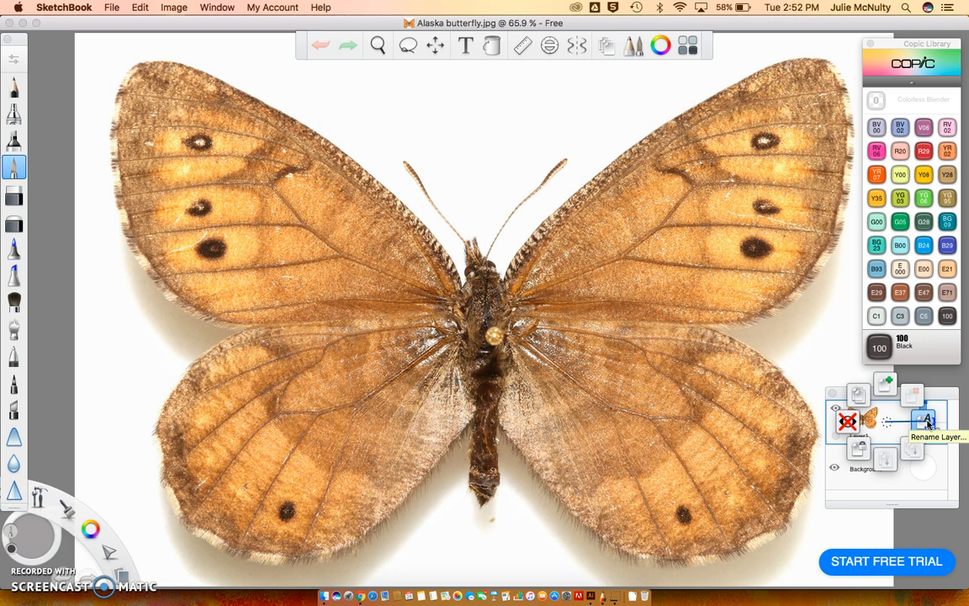
{"action": "left_click_drag", "start_coordinate": [928, 422], "coordinate": [928, 423]}
{"action": "left_click_drag", "start_coordinate": [827, 487], "coordinate": [789, 487]}
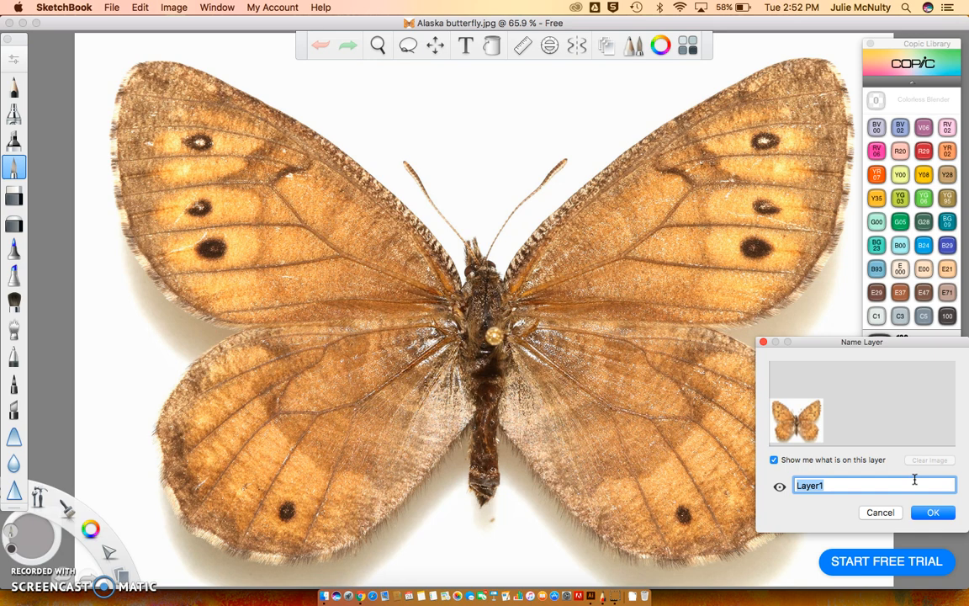
{"action": "type", "text": "Butterfly Refere"}
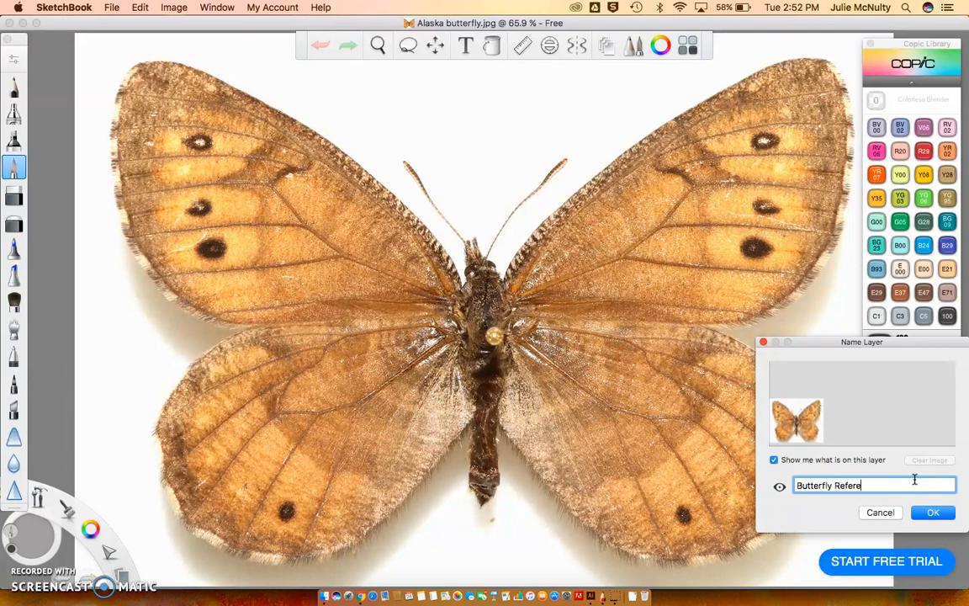
{"action": "type", "text": "nce Photo"}
{"action": "key", "text": "Return"}
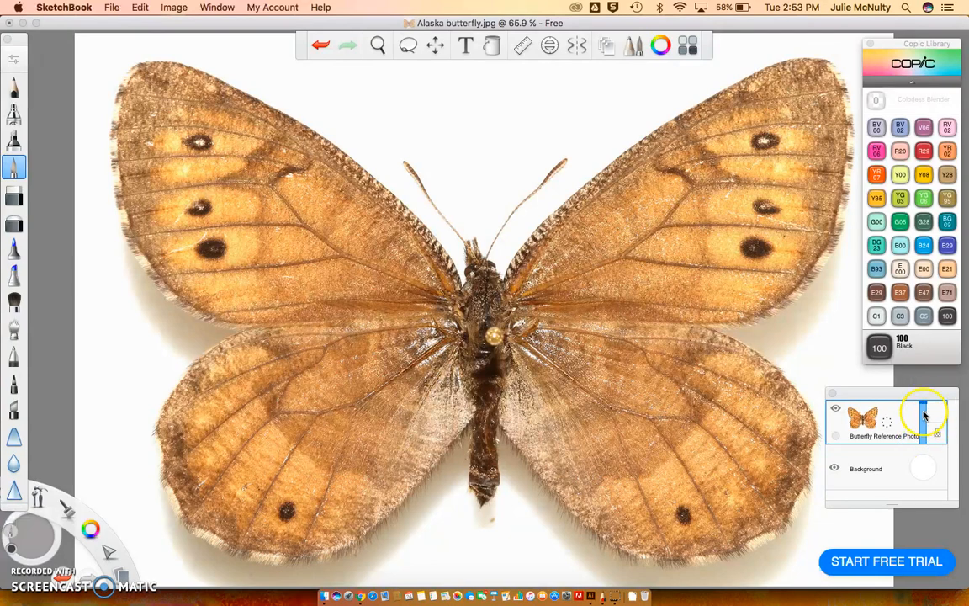
{"action": "left_click_drag", "start_coordinate": [925, 409], "coordinate": [926, 421]}
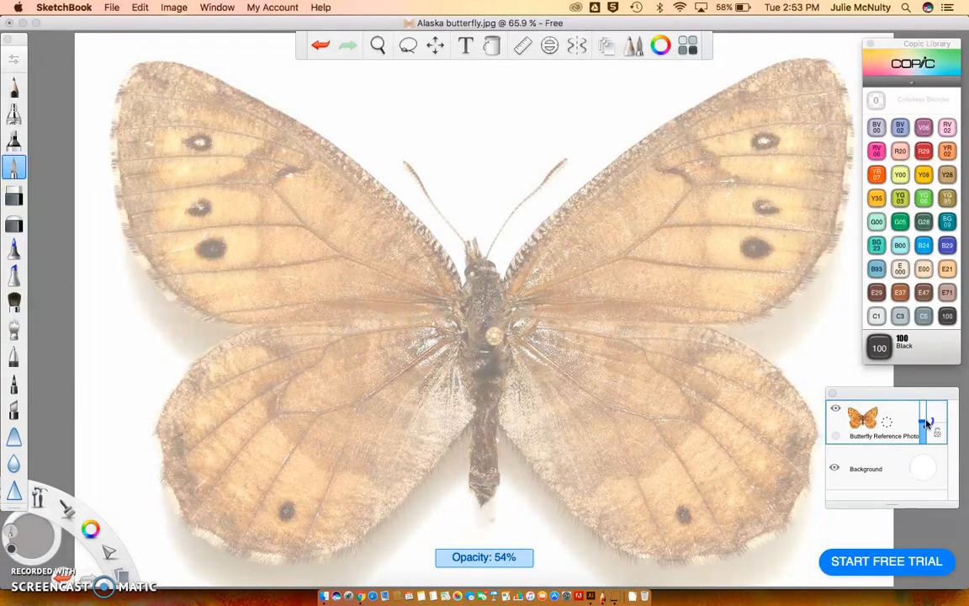
{"action": "left_click_drag", "start_coordinate": [926, 421], "coordinate": [927, 425]}
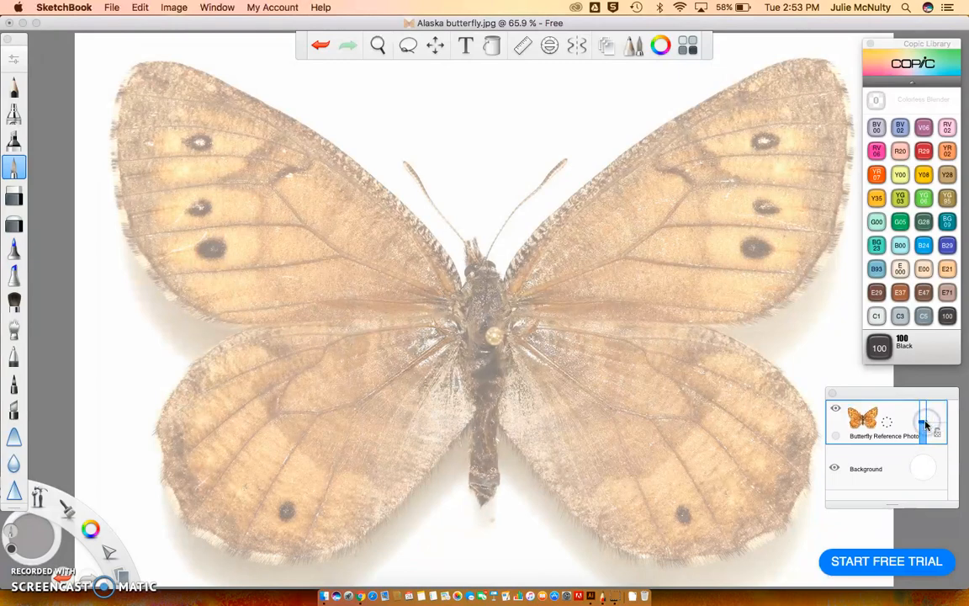
Add a new layer above the reference photo and name it Drawing and Color.
{"action": "left_click", "coordinate": [889, 425]}
{"action": "left_click", "coordinate": [889, 424]}
{"action": "left_click_drag", "start_coordinate": [889, 425], "coordinate": [886, 387]}
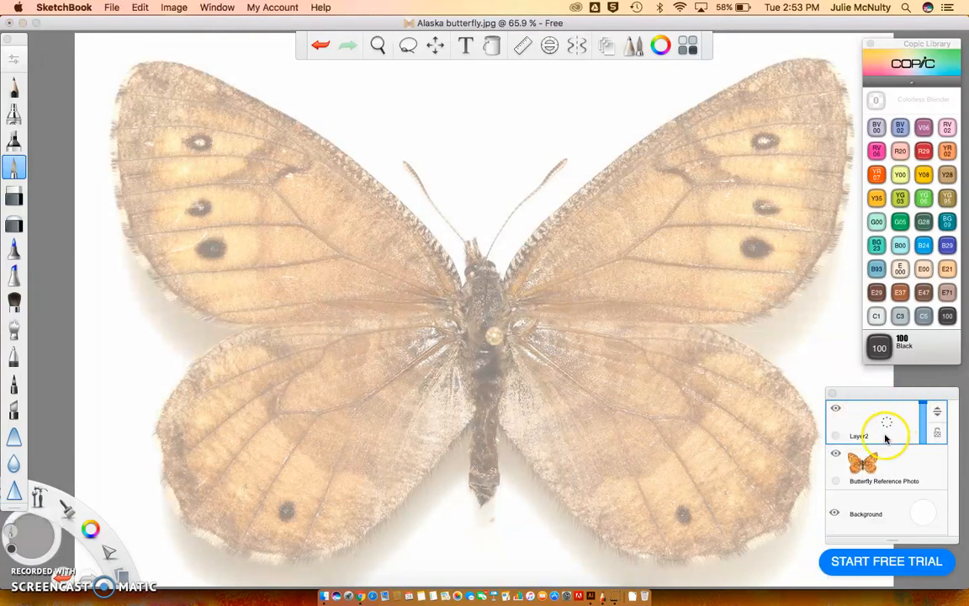
{"action": "left_click_drag", "start_coordinate": [861, 439], "coordinate": [895, 434]}
{"action": "type", "text": "Drawing and Color"}
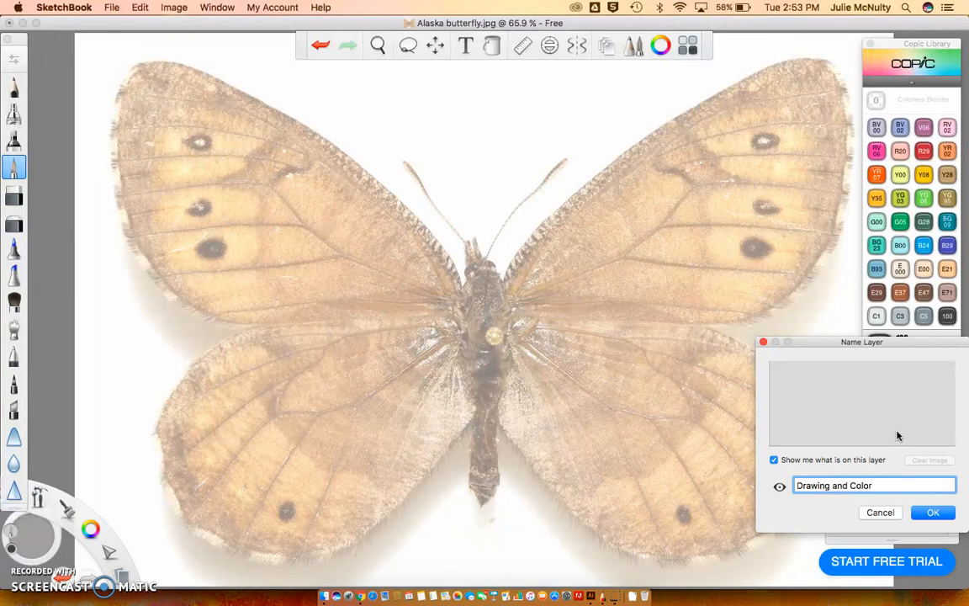
{"action": "left_click", "coordinate": [932, 512]}
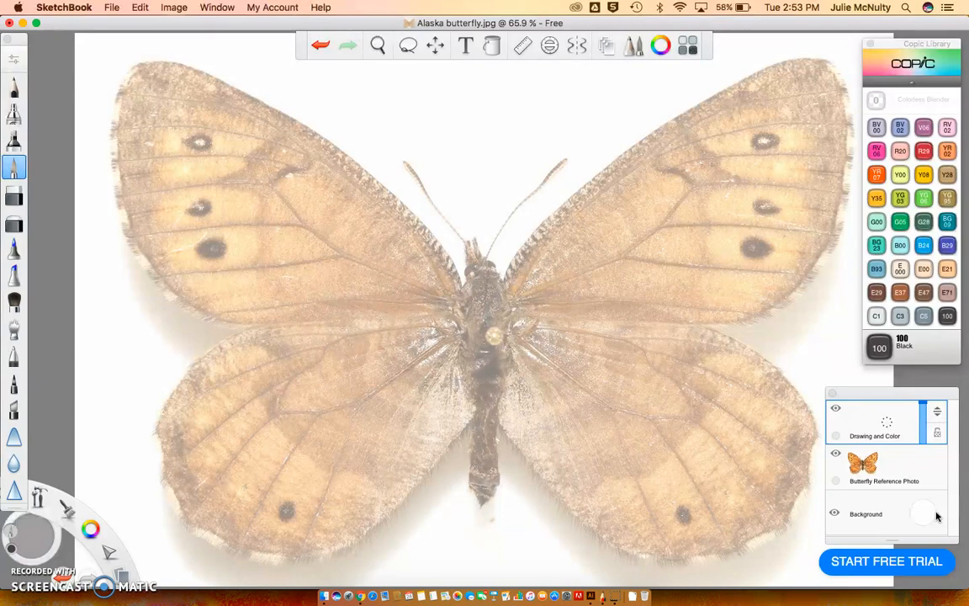
Turn on Symmetry with a vertical axis through the butterfly and open the Paintbrush's properties.
{"action": "left_click", "coordinate": [822, 347]}
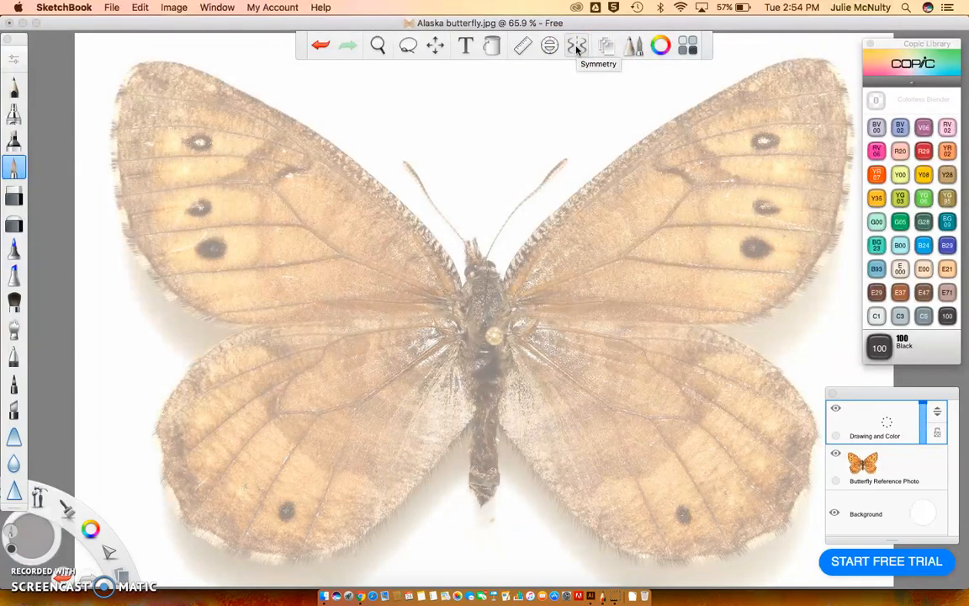
{"action": "left_click", "coordinate": [577, 49]}
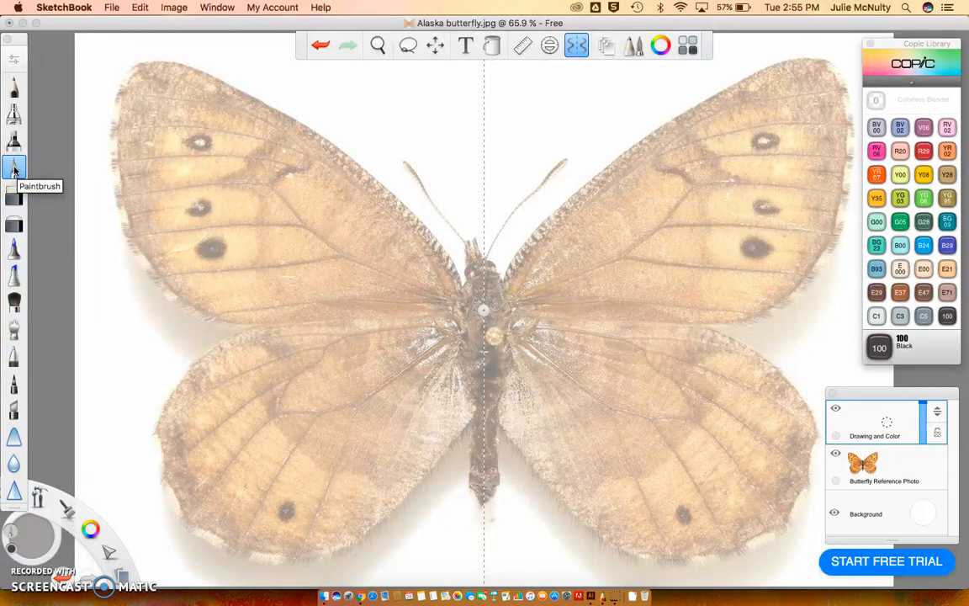
{"action": "left_click", "coordinate": [13, 169]}
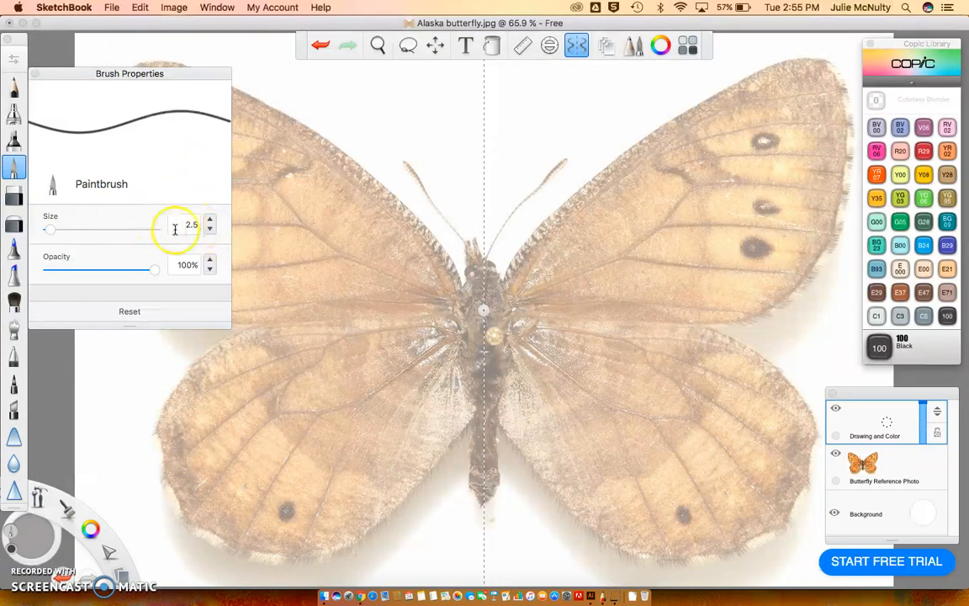
Set the Paintbrush size to 2.0 and close its brush properties.
{"action": "left_click", "coordinate": [210, 232]}
{"action": "left_click", "coordinate": [210, 232]}
{"action": "left_click", "coordinate": [210, 232]}
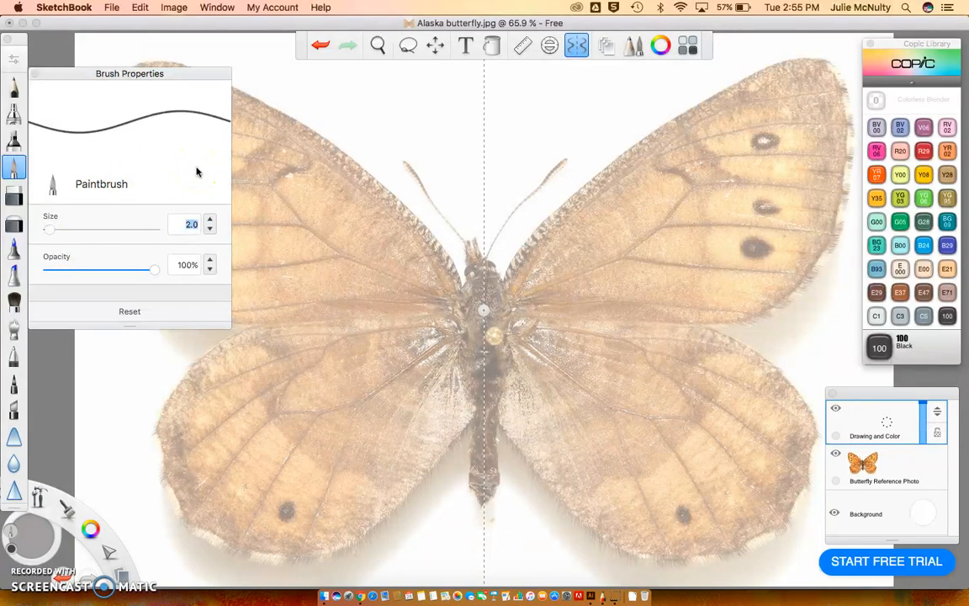
{"action": "left_click", "coordinate": [35, 76]}
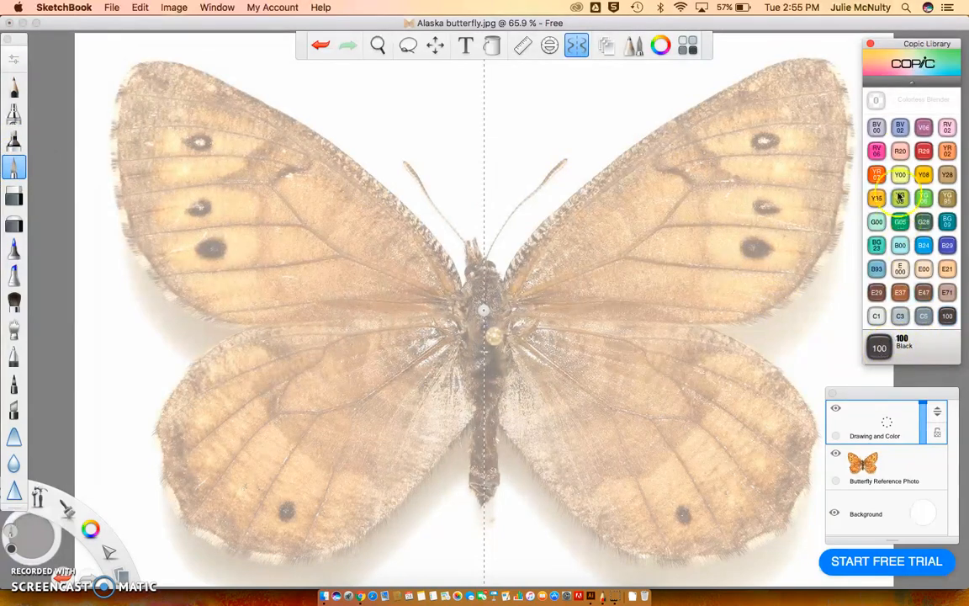
Switch the Paintbrush colour to Copic B24 Sky and return it to 100 Black.
{"action": "left_click", "coordinate": [922, 63]}
{"action": "left_click", "coordinate": [880, 350]}
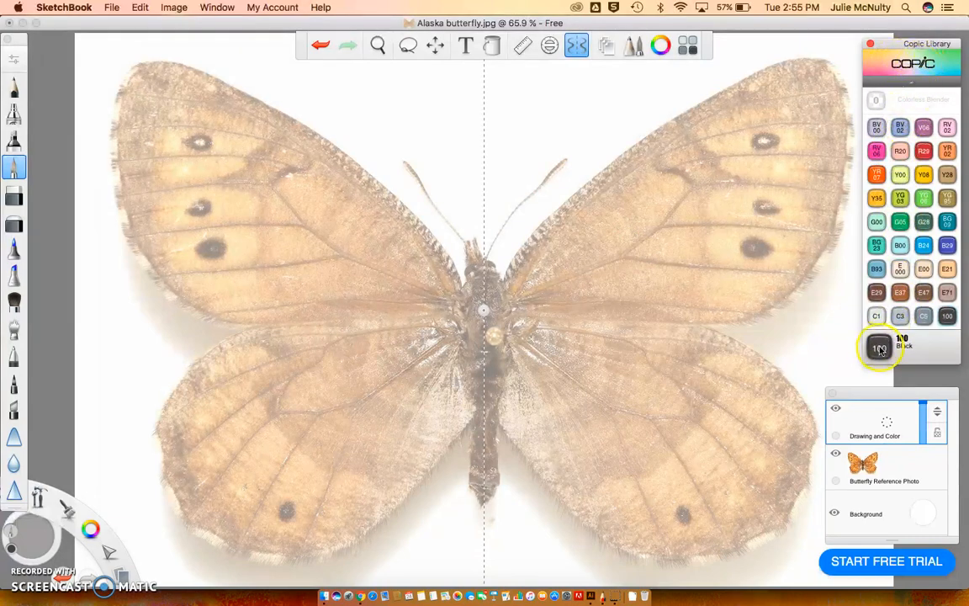
{"action": "left_click", "coordinate": [924, 292]}
{"action": "left_click", "coordinate": [929, 250]}
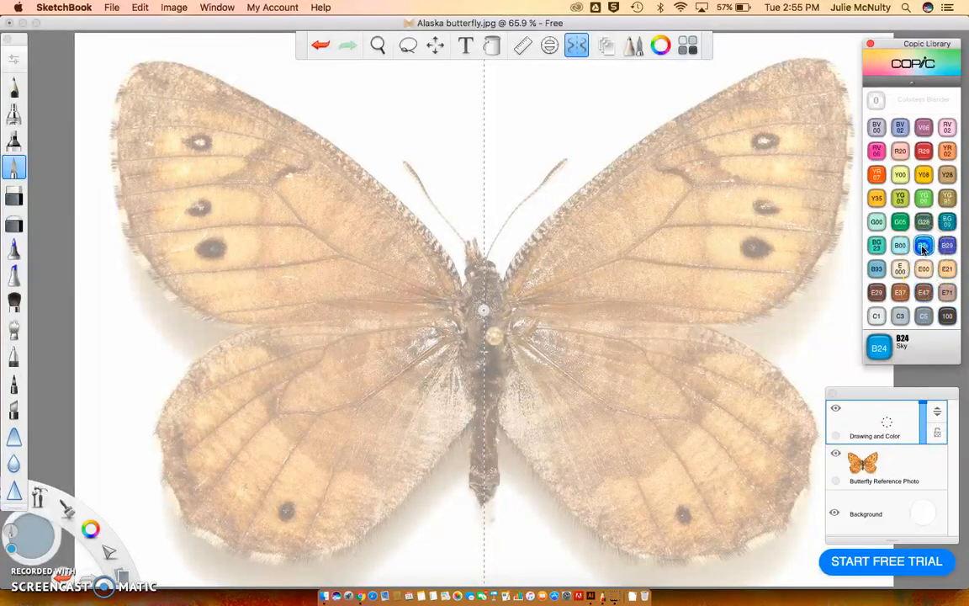
{"action": "left_click", "coordinate": [873, 345]}
{"action": "left_click", "coordinate": [947, 317]}
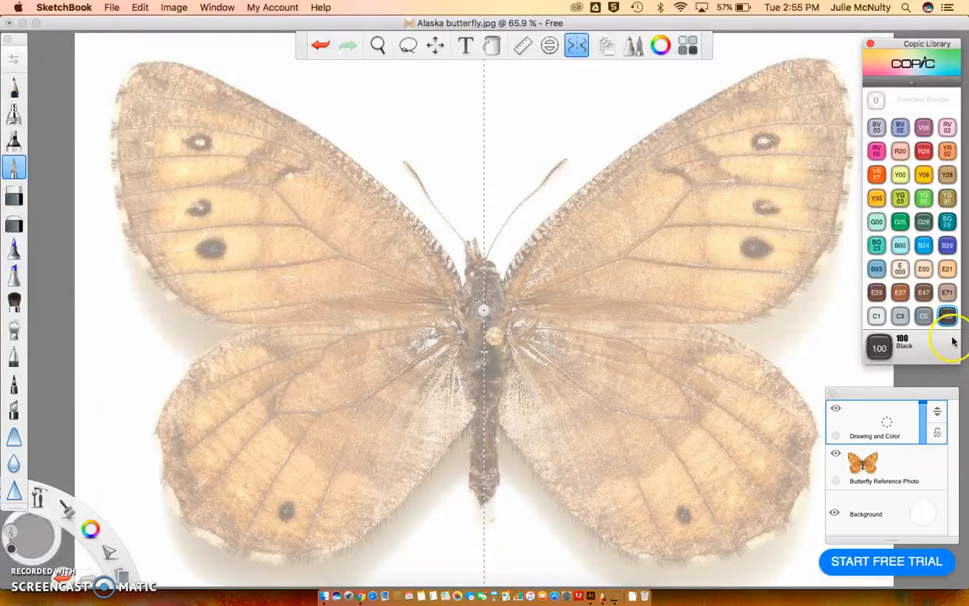
{"action": "left_click", "coordinate": [14, 171]}
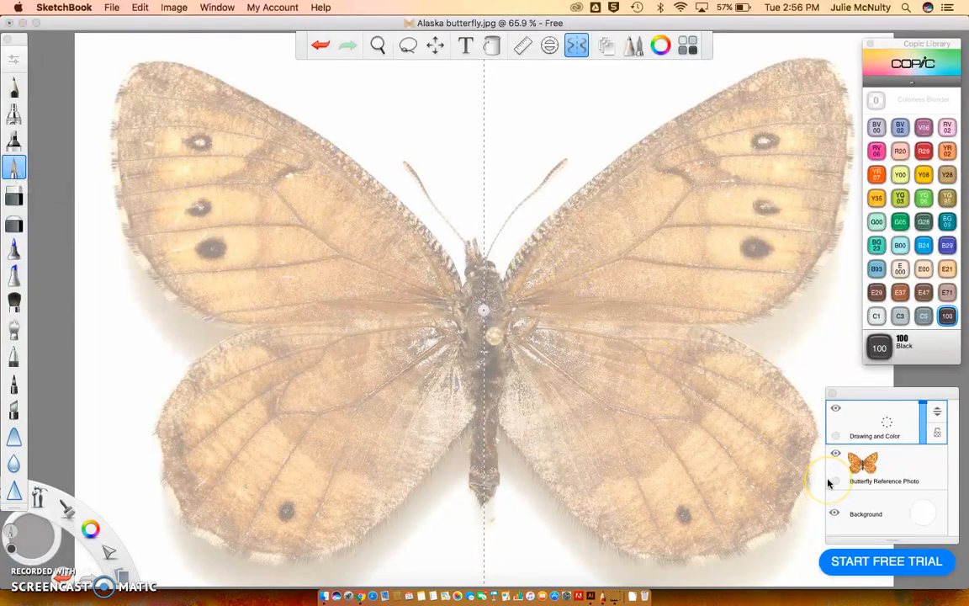
{"action": "left_click", "coordinate": [880, 350]}
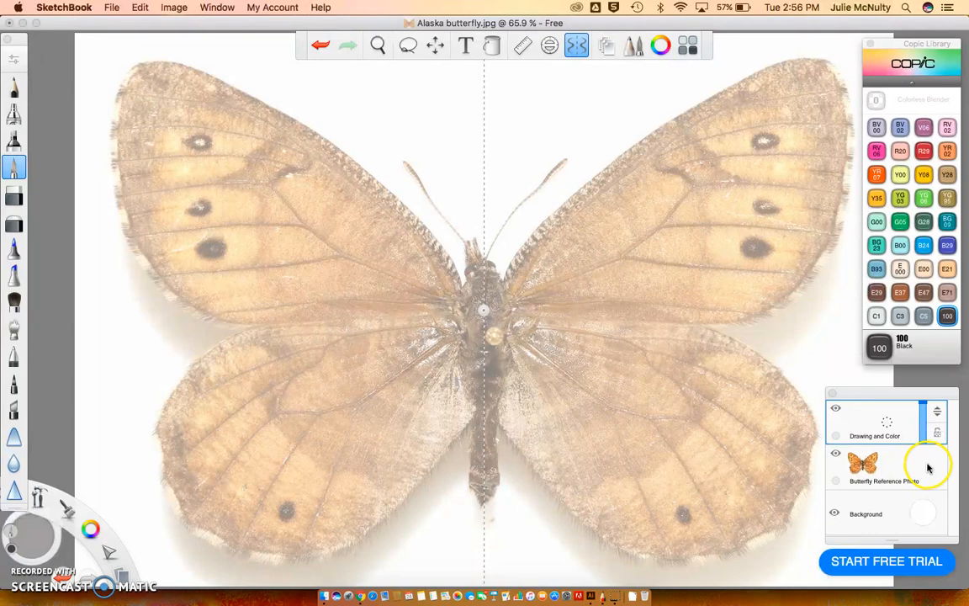
Hide the Butterfly Reference Photo layer to check the empty drawing layer, and show it again.
{"action": "left_click", "coordinate": [837, 456]}
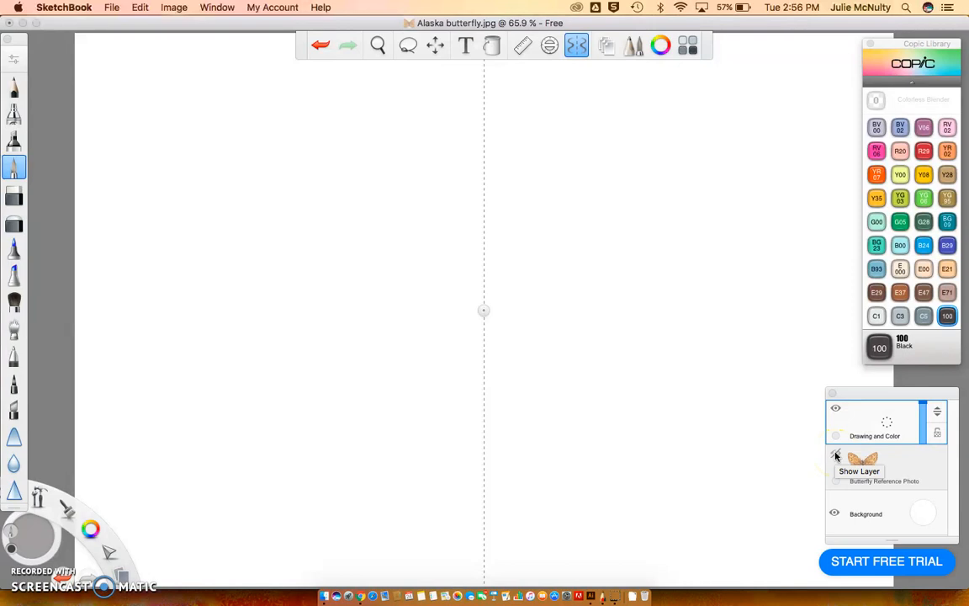
{"action": "left_click", "coordinate": [837, 456]}
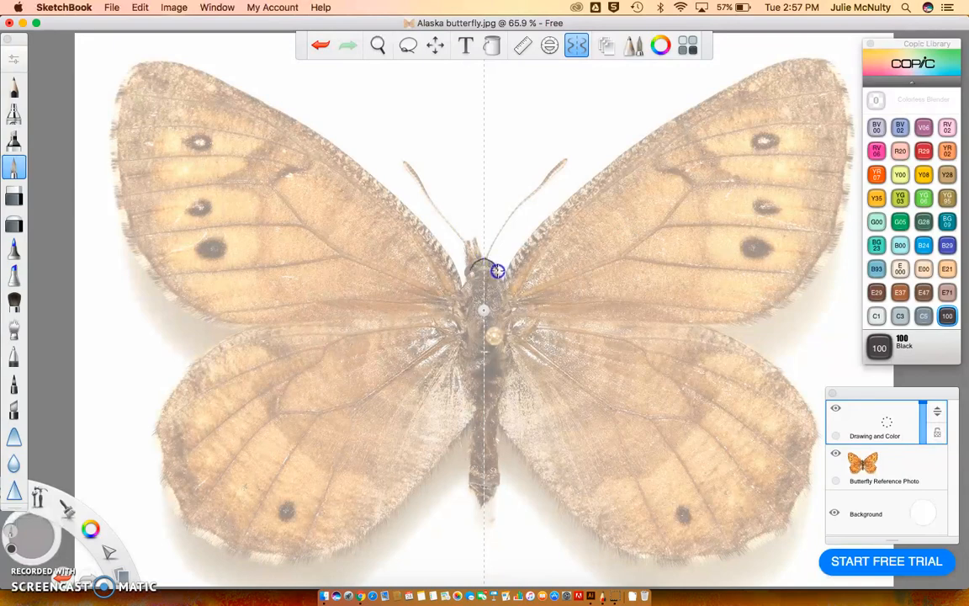
Try to trace the head and upper wing outline from the centre axis, and undo the stroke.
{"action": "mouse_move", "coordinate": [500, 285]}
{"action": "left_mouse_down"}
{"action": "mouse_move", "coordinate": [535, 233]}
{"action": "mouse_move", "coordinate": [664, 124]}
{"action": "mouse_move", "coordinate": [725, 84]}
{"action": "mouse_move", "coordinate": [783, 64]}
{"action": "mouse_move", "coordinate": [824, 60]}
{"action": "mouse_move", "coordinate": [840, 72]}
{"action": "mouse_move", "coordinate": [832, 180]}
{"action": "mouse_move", "coordinate": [893, 200]}
{"action": "left_mouse_up"}
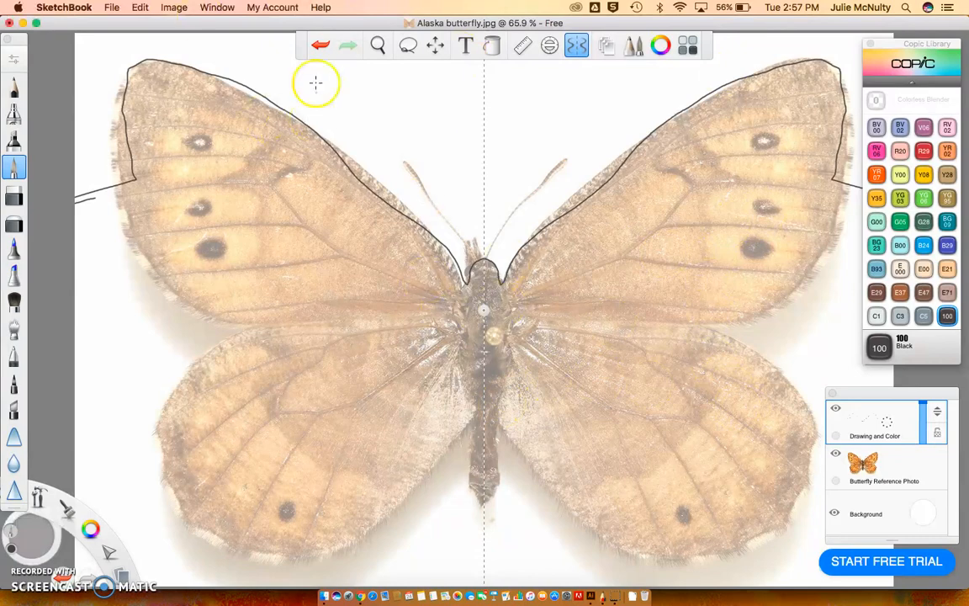
{"action": "left_click", "coordinate": [320, 44]}
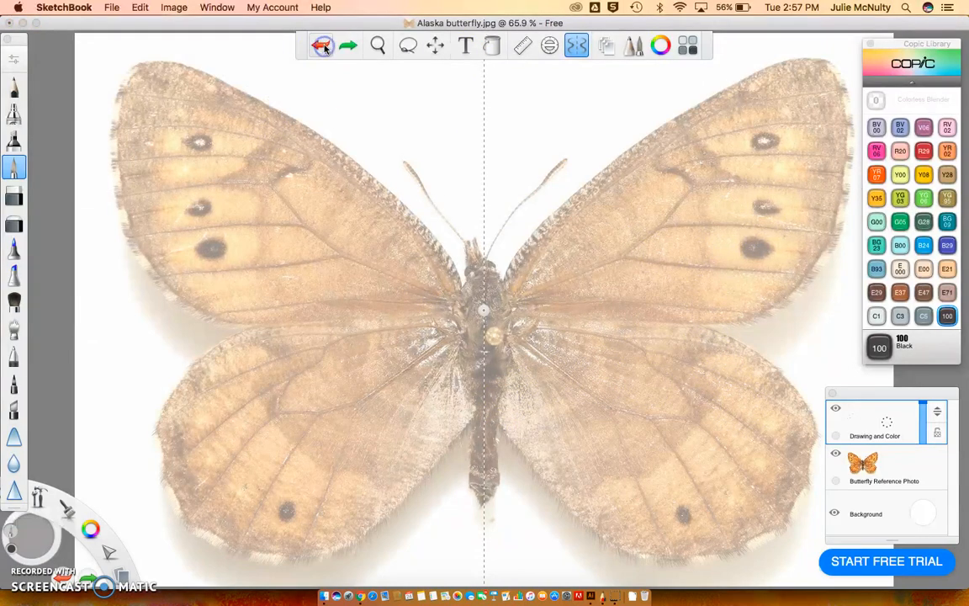
Trace the outlines of the butterfly's head, upper wings, body and lower wings on the Drawing and Color layer with the black Paintbrush.
{"action": "left_click", "coordinate": [418, 166]}
{"action": "mouse_move", "coordinate": [419, 166]}
{"action": "left_mouse_down"}
{"action": "mouse_move", "coordinate": [457, 202]}
{"action": "mouse_move", "coordinate": [490, 263]}
{"action": "mouse_move", "coordinate": [482, 252]}
{"action": "mouse_move", "coordinate": [479, 261]}
{"action": "mouse_move", "coordinate": [500, 268]}
{"action": "mouse_move", "coordinate": [502, 286]}
{"action": "mouse_move", "coordinate": [508, 264]}
{"action": "mouse_move", "coordinate": [559, 213]}
{"action": "mouse_move", "coordinate": [736, 69]}
{"action": "mouse_move", "coordinate": [814, 60]}
{"action": "mouse_move", "coordinate": [837, 75]}
{"action": "mouse_move", "coordinate": [850, 137]}
{"action": "mouse_move", "coordinate": [836, 263]}
{"action": "mouse_move", "coordinate": [776, 318]}
{"action": "mouse_move", "coordinate": [506, 317]}
{"action": "mouse_move", "coordinate": [500, 282]}
{"action": "mouse_move", "coordinate": [509, 316]}
{"action": "mouse_move", "coordinate": [502, 264]}
{"action": "left_mouse_up"}
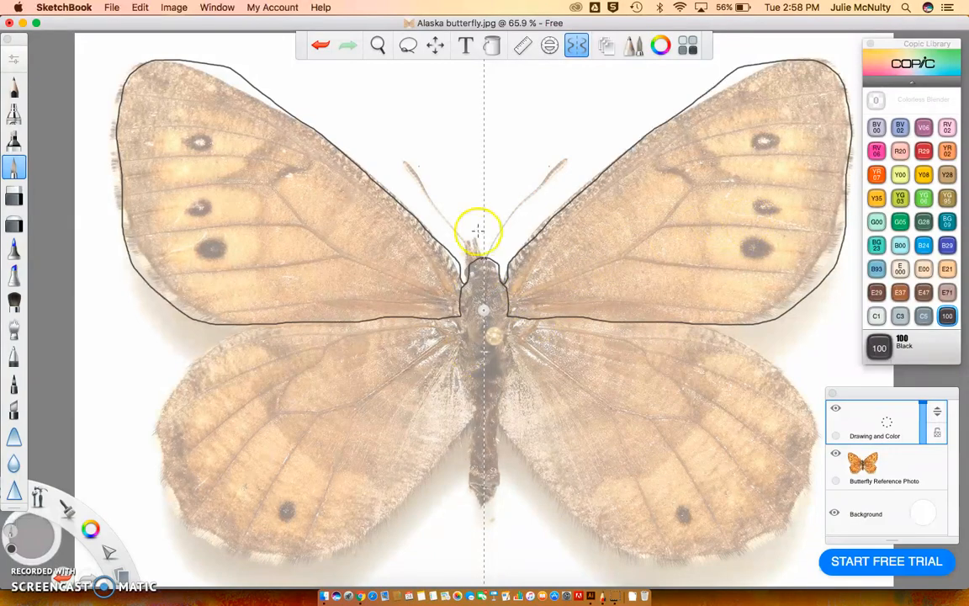
{"action": "left_click", "coordinate": [508, 314]}
{"action": "mouse_move", "coordinate": [507, 320]}
{"action": "left_mouse_down"}
{"action": "mouse_move", "coordinate": [511, 372]}
{"action": "mouse_move", "coordinate": [493, 433]}
{"action": "mouse_move", "coordinate": [492, 500]}
{"action": "left_mouse_up"}
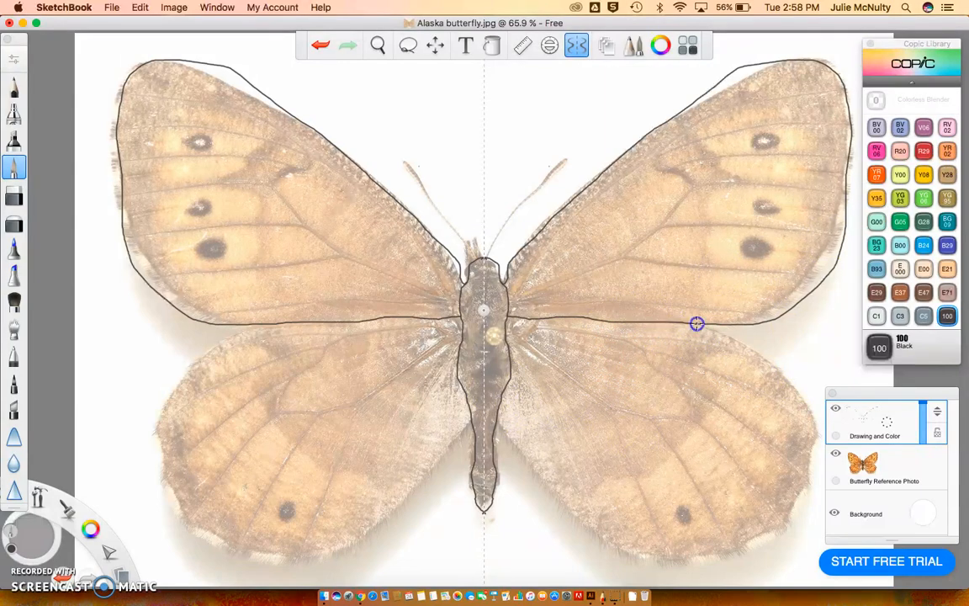
{"action": "mouse_move", "coordinate": [703, 324]}
{"action": "left_mouse_down"}
{"action": "mouse_move", "coordinate": [777, 372]}
{"action": "mouse_move", "coordinate": [808, 425]}
{"action": "mouse_move", "coordinate": [812, 479]}
{"action": "mouse_move", "coordinate": [778, 538]}
{"action": "mouse_move", "coordinate": [707, 561]}
{"action": "mouse_move", "coordinate": [619, 552]}
{"action": "mouse_move", "coordinate": [601, 546]}
{"action": "mouse_move", "coordinate": [513, 439]}
{"action": "left_mouse_up"}
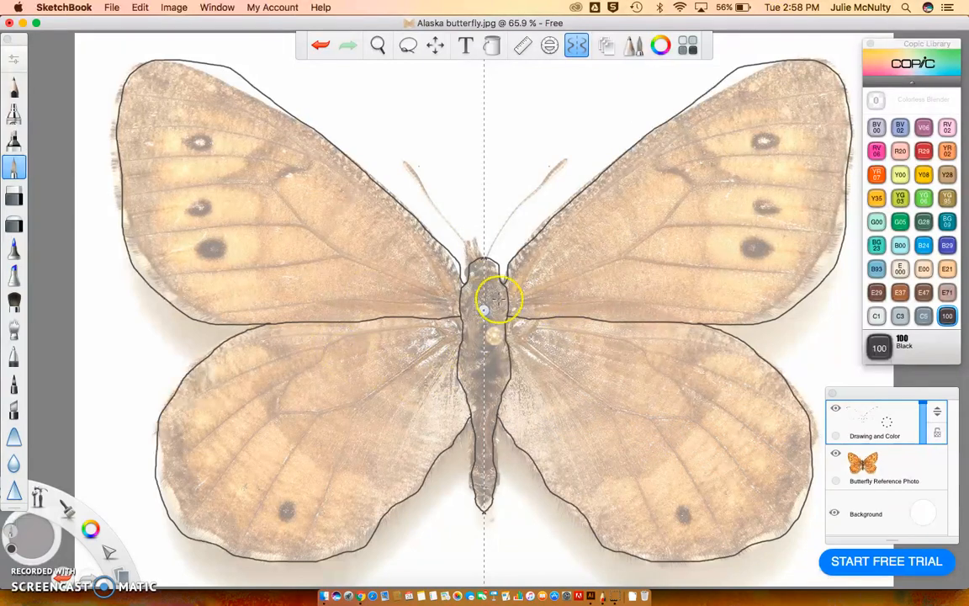
Trace the upper wing's inner cell contour and the veins running from it and the body to the wing's outer edge.
{"action": "mouse_move", "coordinate": [506, 301]}
{"action": "left_mouse_down"}
{"action": "mouse_move", "coordinate": [622, 266]}
{"action": "mouse_move", "coordinate": [663, 232]}
{"action": "mouse_move", "coordinate": [697, 186]}
{"action": "mouse_move", "coordinate": [657, 168]}
{"action": "mouse_move", "coordinate": [660, 152]}
{"action": "mouse_move", "coordinate": [694, 142]}
{"action": "mouse_move", "coordinate": [713, 118]}
{"action": "mouse_move", "coordinate": [800, 60]}
{"action": "mouse_move", "coordinate": [818, 70]}
{"action": "mouse_move", "coordinate": [759, 101]}
{"action": "mouse_move", "coordinate": [834, 90]}
{"action": "left_mouse_up"}
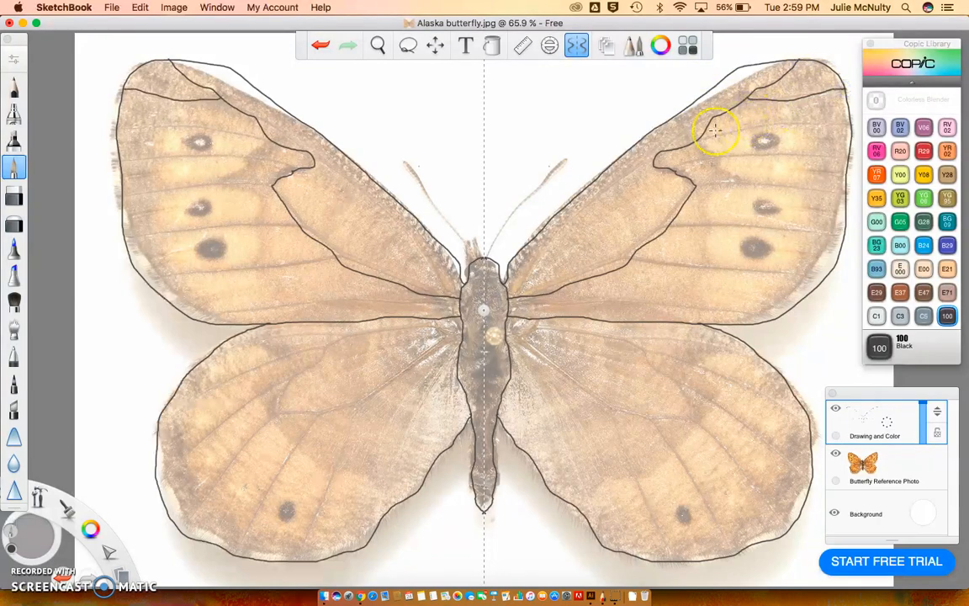
{"action": "left_click_drag", "start_coordinate": [697, 137], "coordinate": [850, 125]}
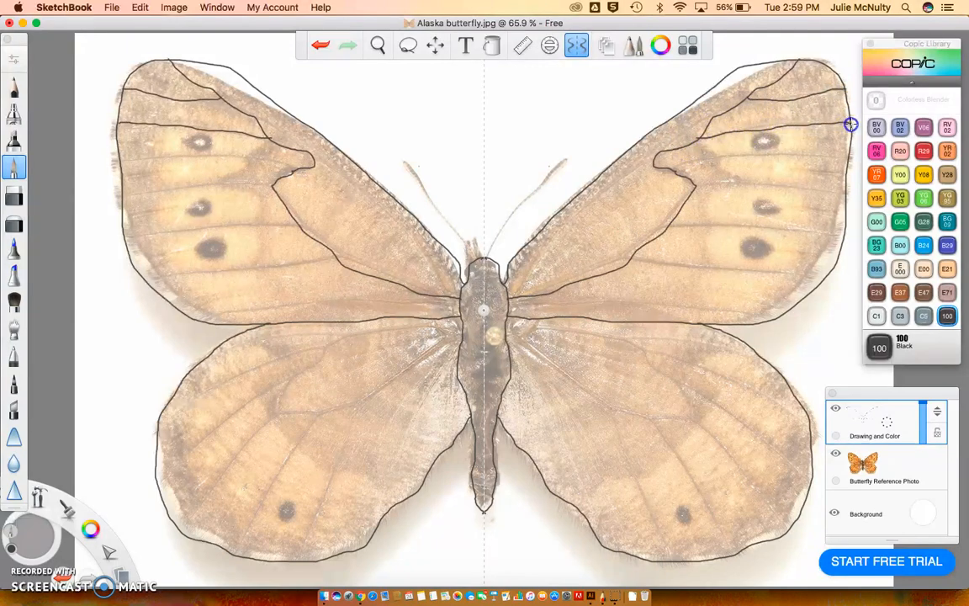
{"action": "left_click_drag", "start_coordinate": [670, 169], "coordinate": [846, 157]}
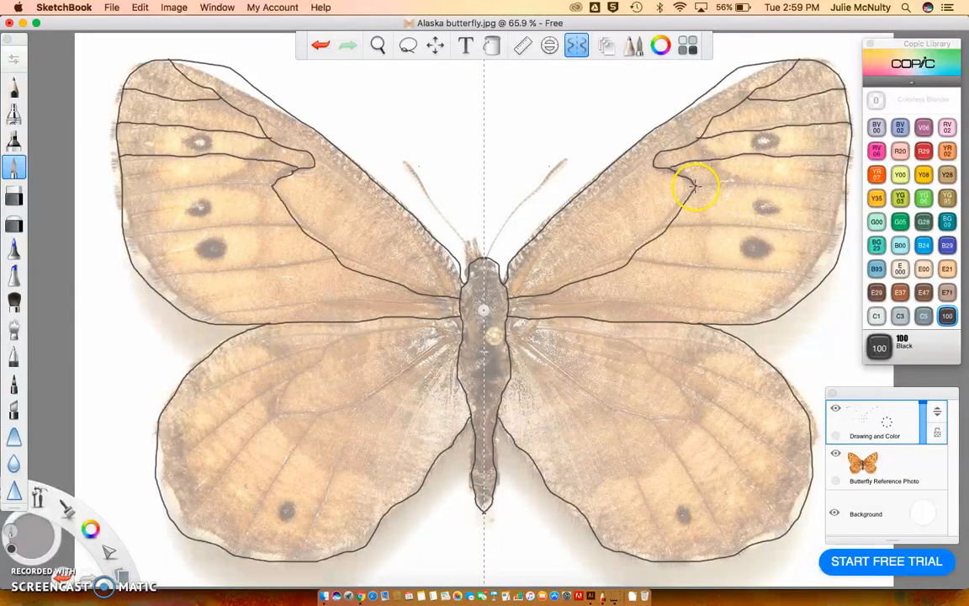
{"action": "left_click_drag", "start_coordinate": [699, 185], "coordinate": [844, 196]}
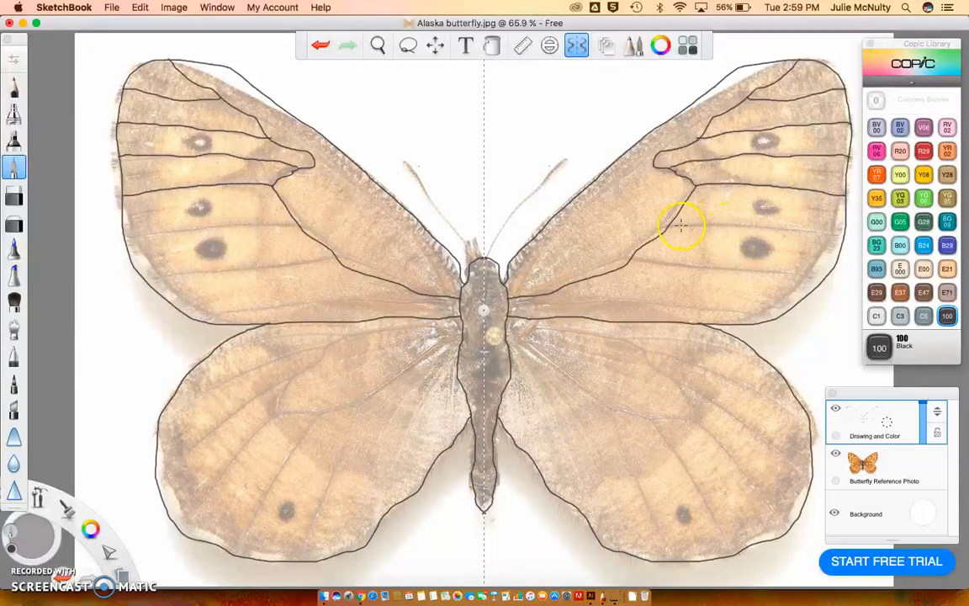
{"action": "left_click_drag", "start_coordinate": [668, 226], "coordinate": [843, 238]}
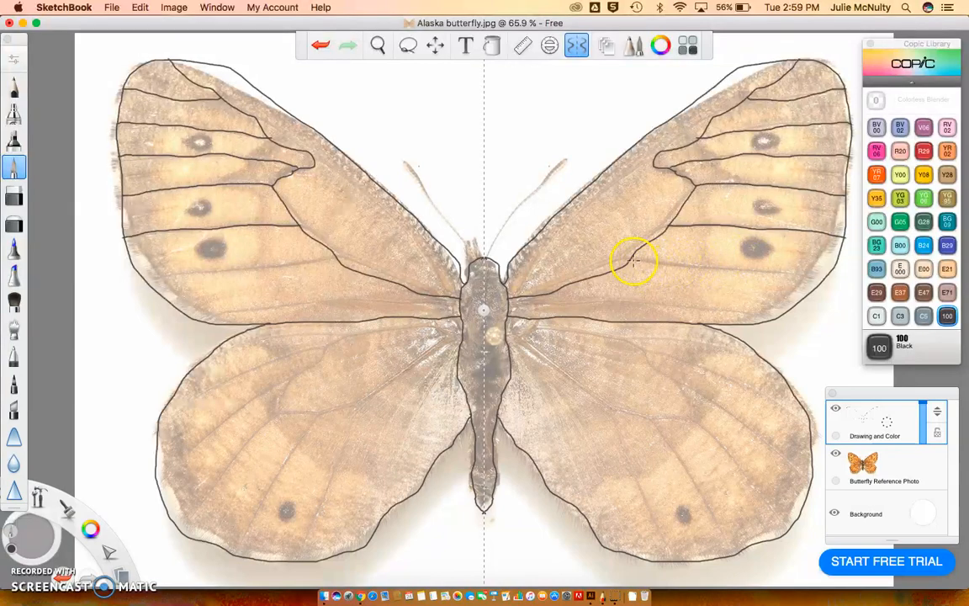
{"action": "left_click_drag", "start_coordinate": [629, 259], "coordinate": [814, 280]}
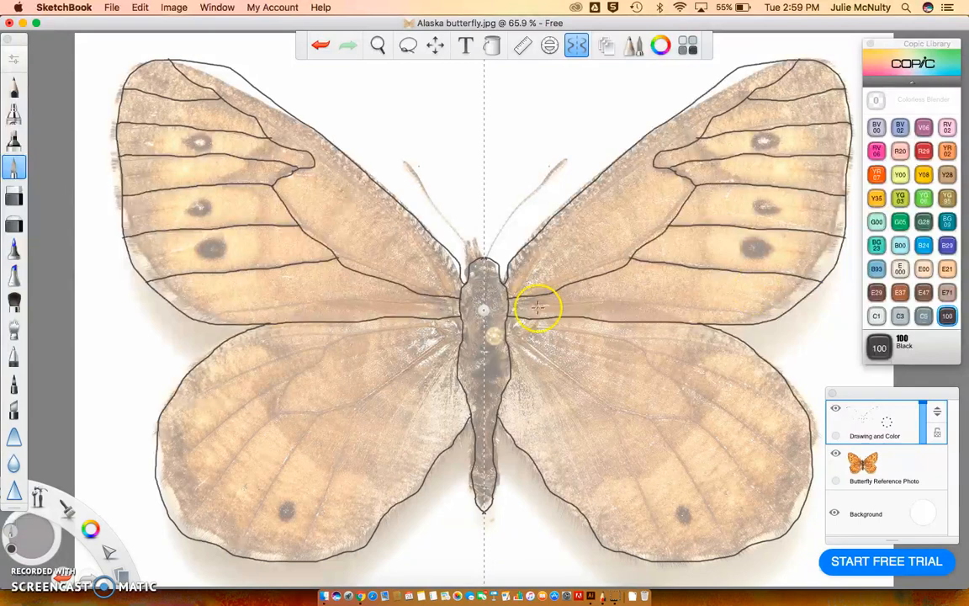
{"action": "mouse_move", "coordinate": [509, 311]}
{"action": "left_mouse_down"}
{"action": "mouse_move", "coordinate": [618, 302]}
{"action": "mouse_move", "coordinate": [767, 315]}
{"action": "left_mouse_up"}
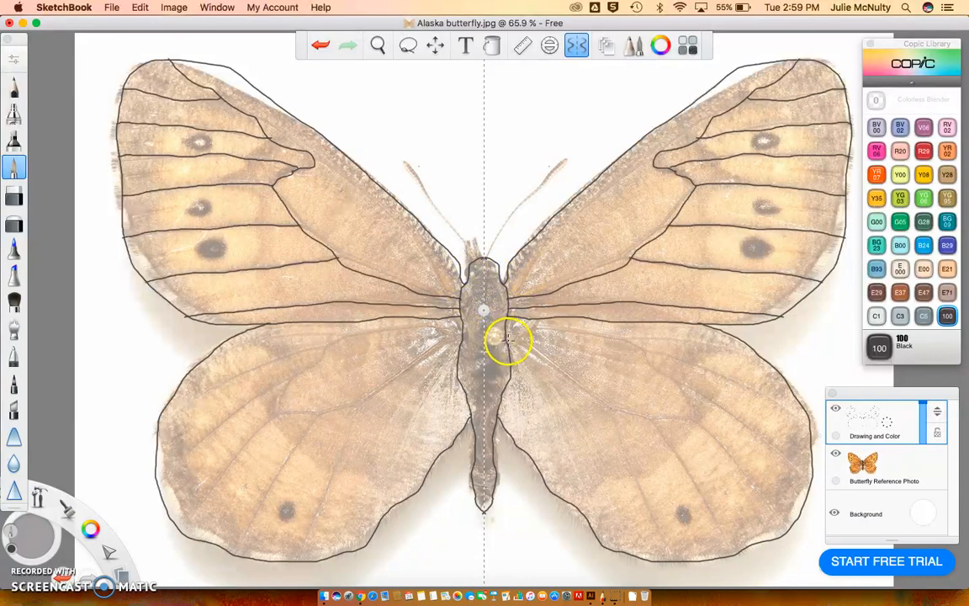
Trace the lower wing's inner cell shape and the uppermost vein running from it to the wing's outer edge.
{"action": "mouse_move", "coordinate": [505, 336]}
{"action": "left_mouse_down"}
{"action": "mouse_move", "coordinate": [622, 414]}
{"action": "mouse_move", "coordinate": [674, 425]}
{"action": "mouse_move", "coordinate": [696, 416]}
{"action": "mouse_move", "coordinate": [631, 345]}
{"action": "mouse_move", "coordinate": [509, 327]}
{"action": "left_mouse_up"}
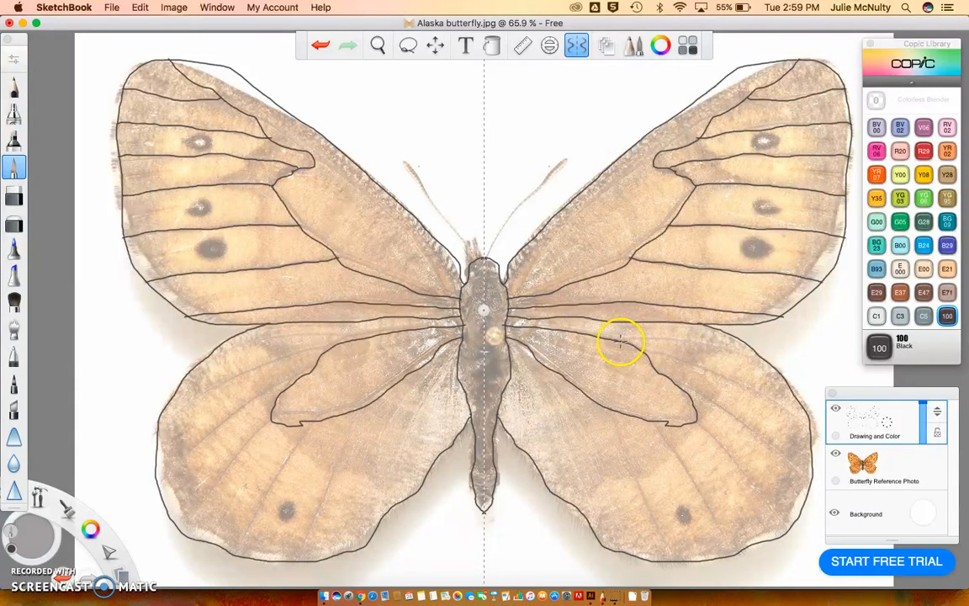
{"action": "left_click_drag", "start_coordinate": [636, 338], "coordinate": [751, 351]}
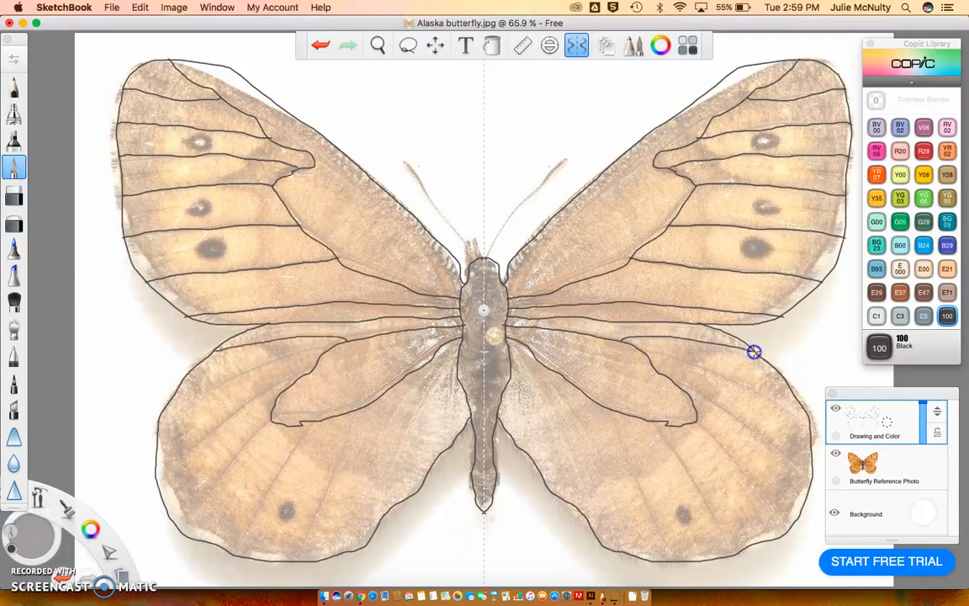